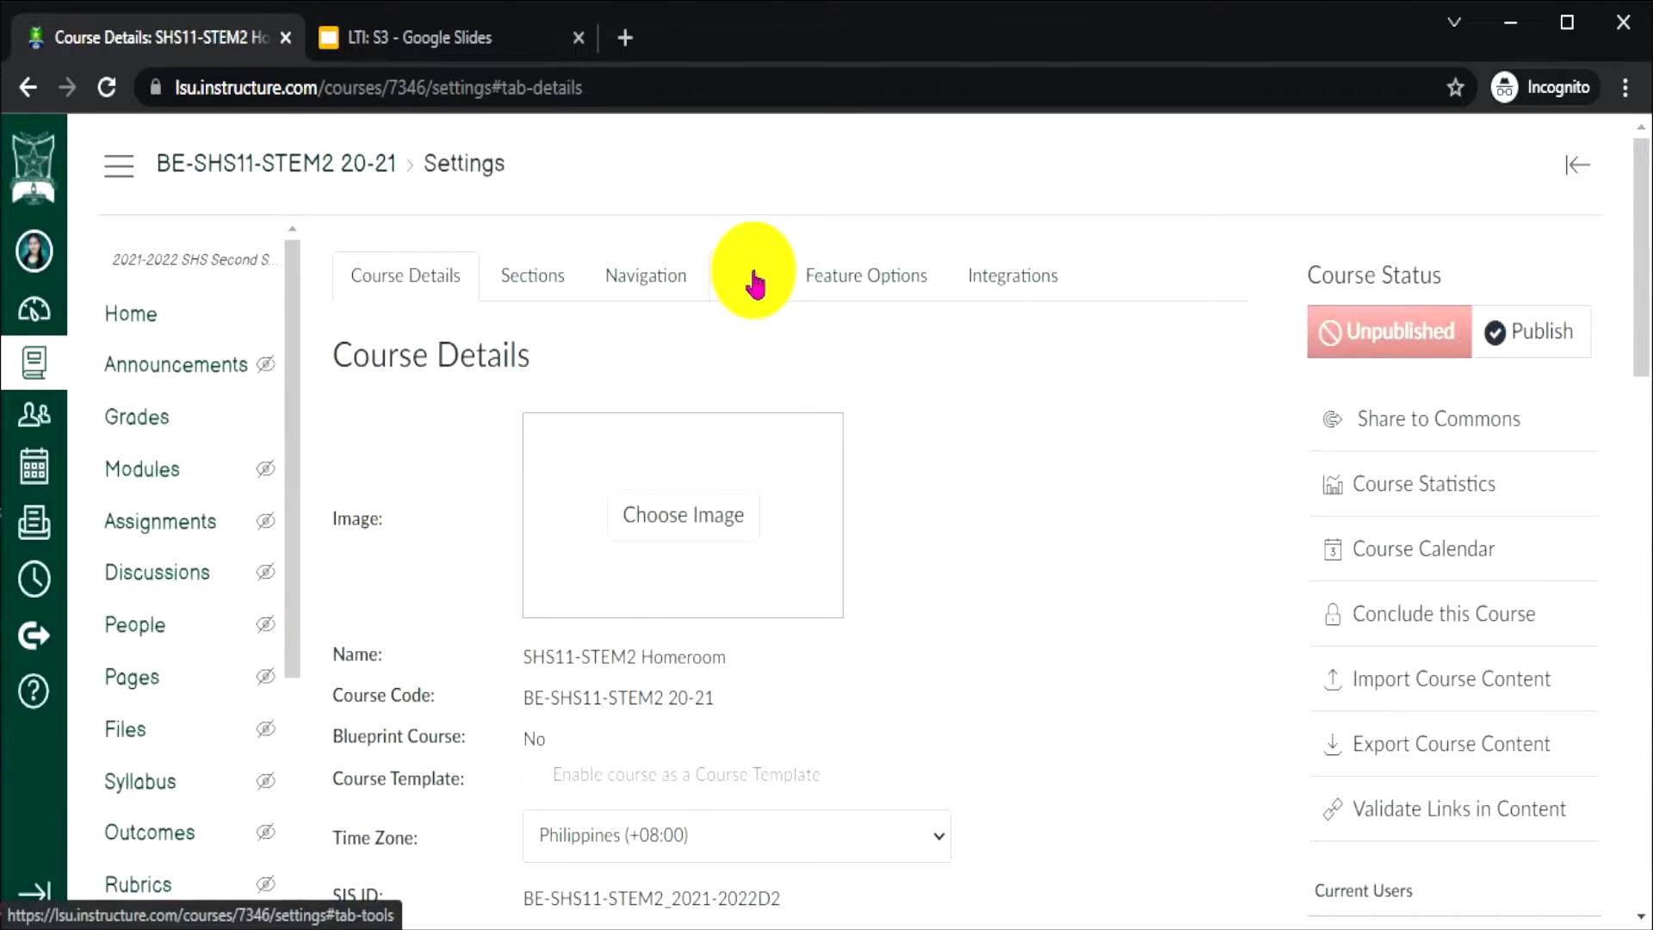
# Step: Filter the course's external apps list by 'EdPuzzle'
pyautogui.click(754, 282)
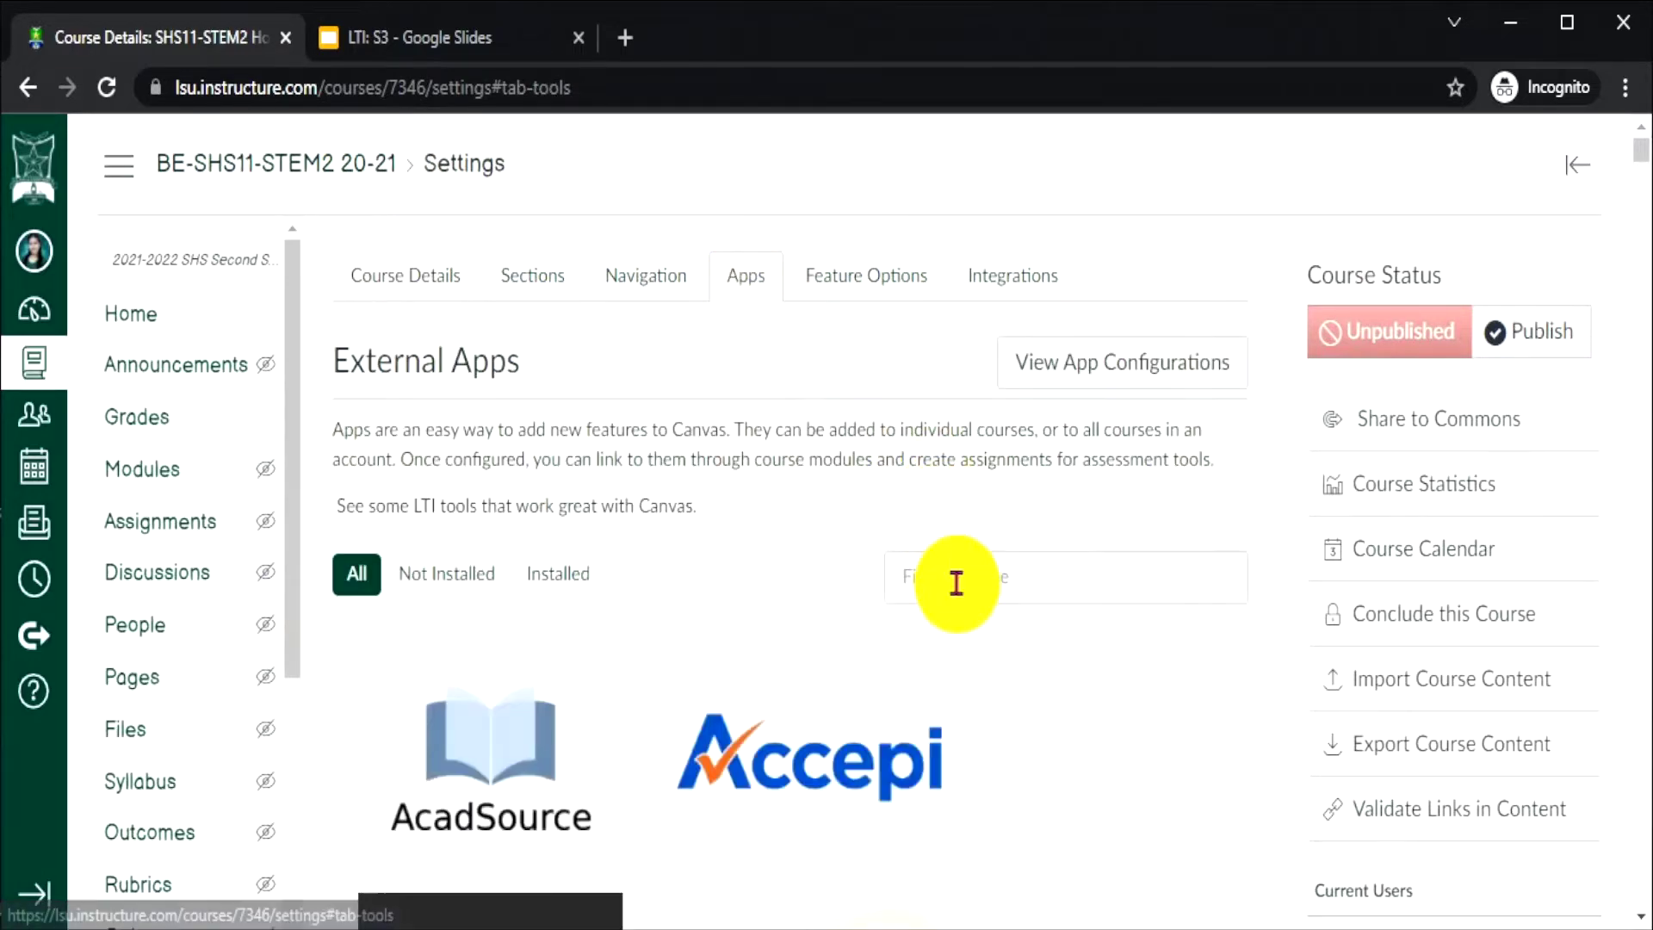
pyautogui.scroll(-8, 975, 647)
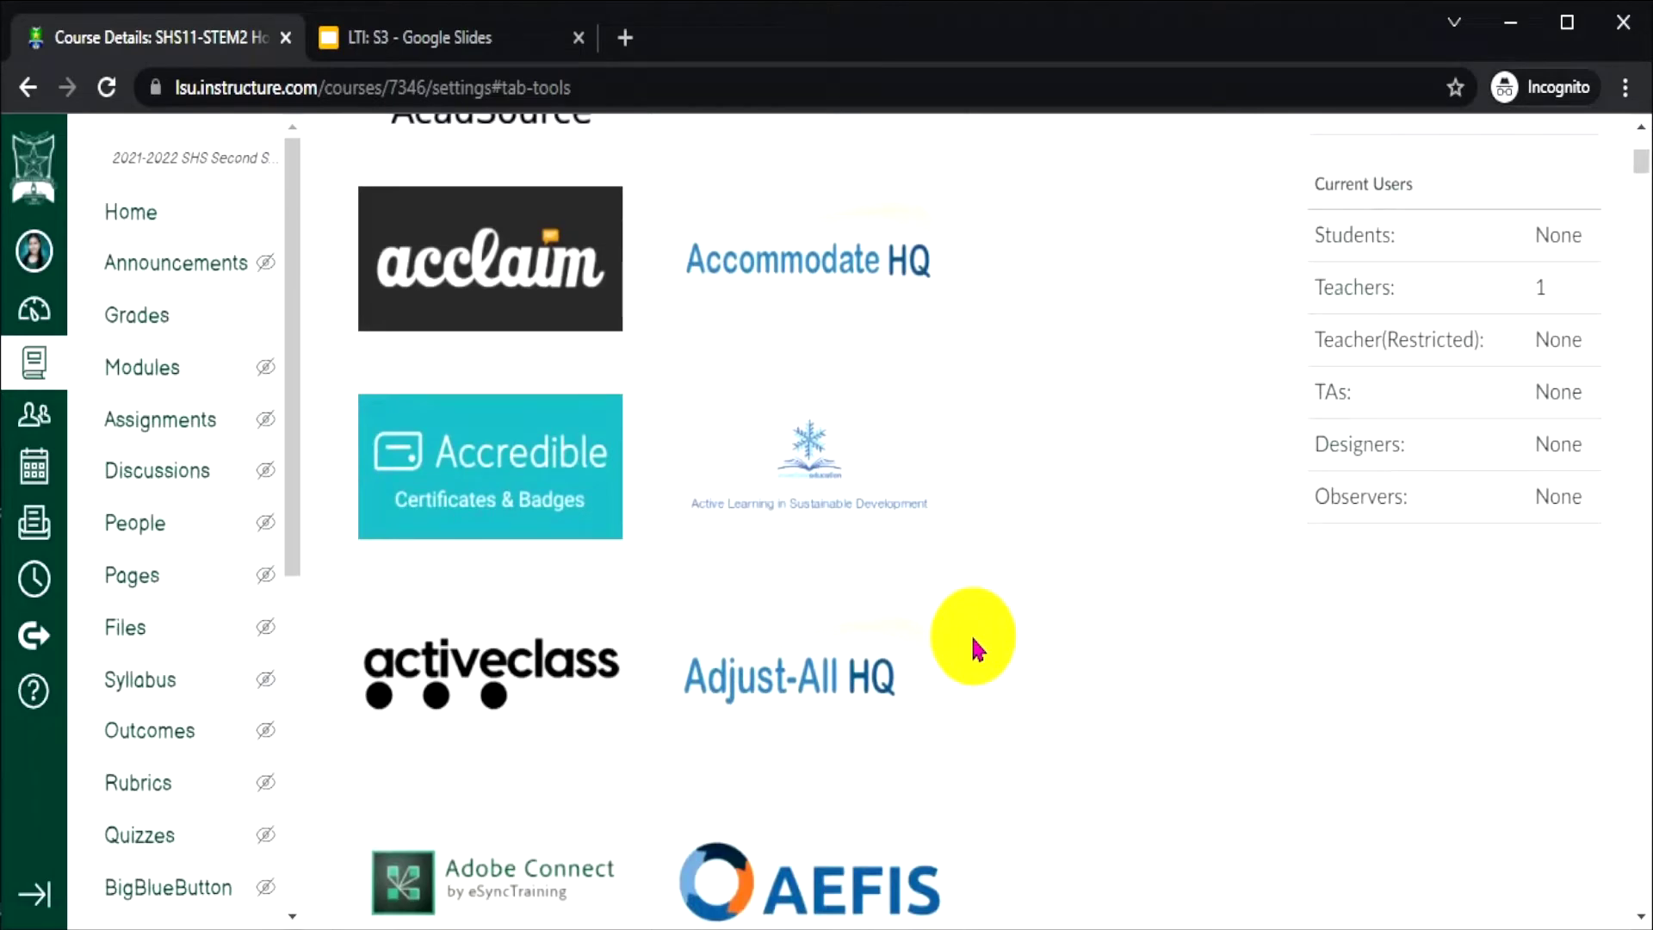
pyautogui.scroll(-3, 975, 647)
pyautogui.scroll(11, 975, 647)
pyautogui.click(976, 578)
pyautogui.write('Ed')
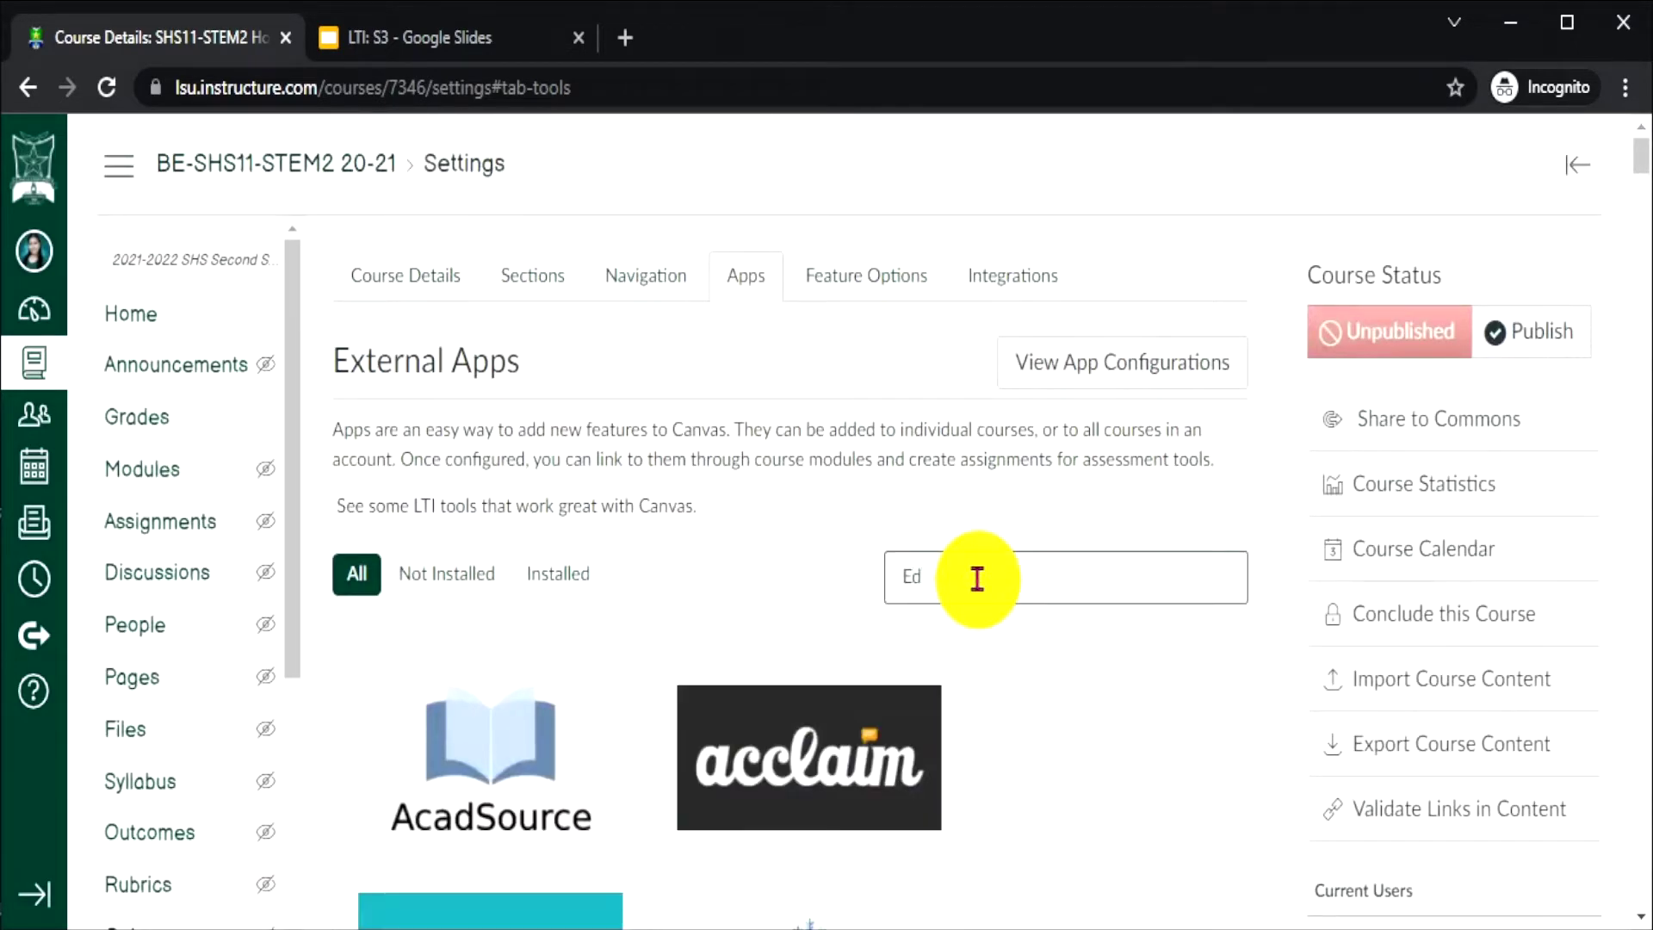
pyautogui.write('Puzzle')
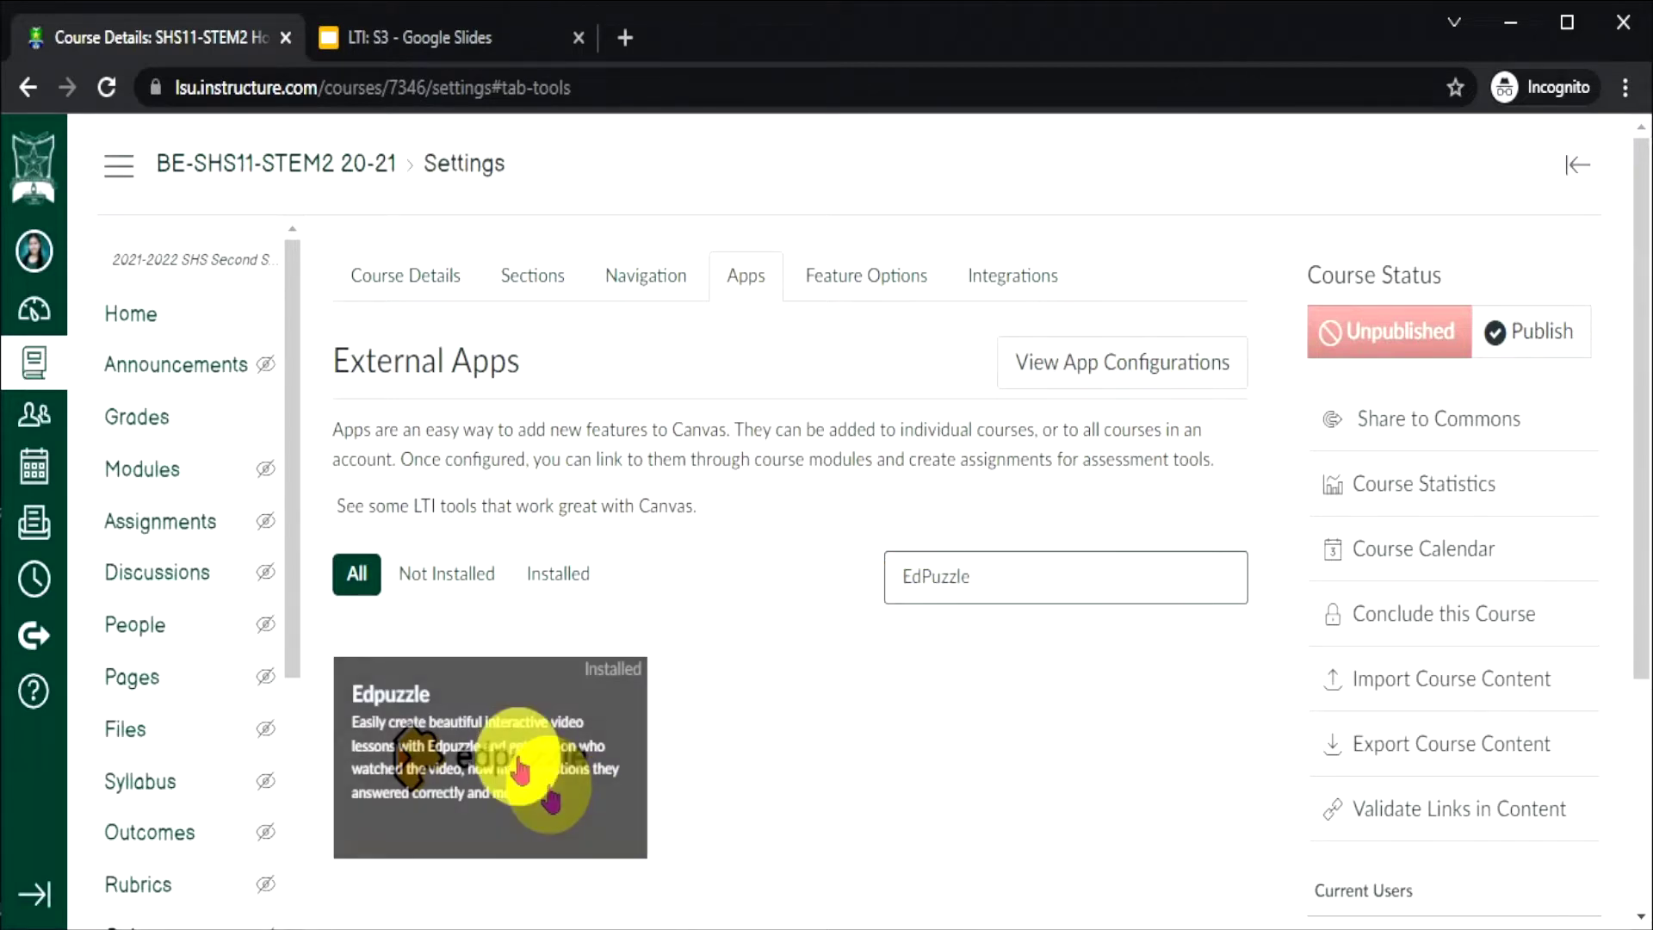
# Step: Bring up the Edpuzzle app's Add App form, then open a new browser tab
pyautogui.click(572, 797)
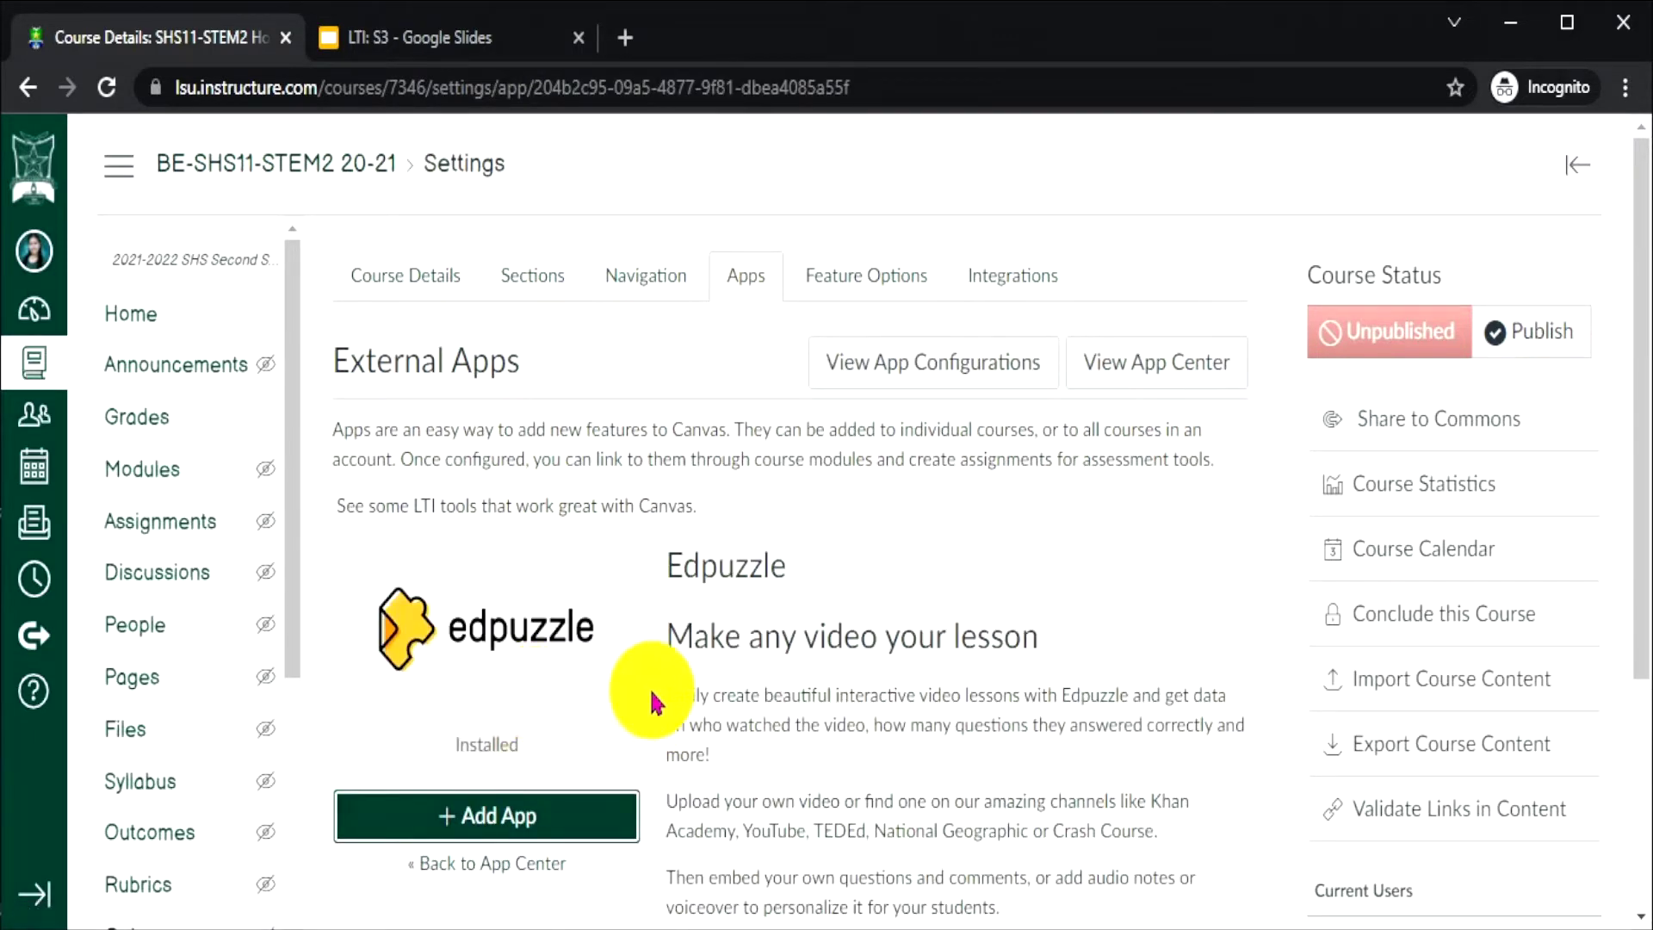
pyautogui.click(510, 826)
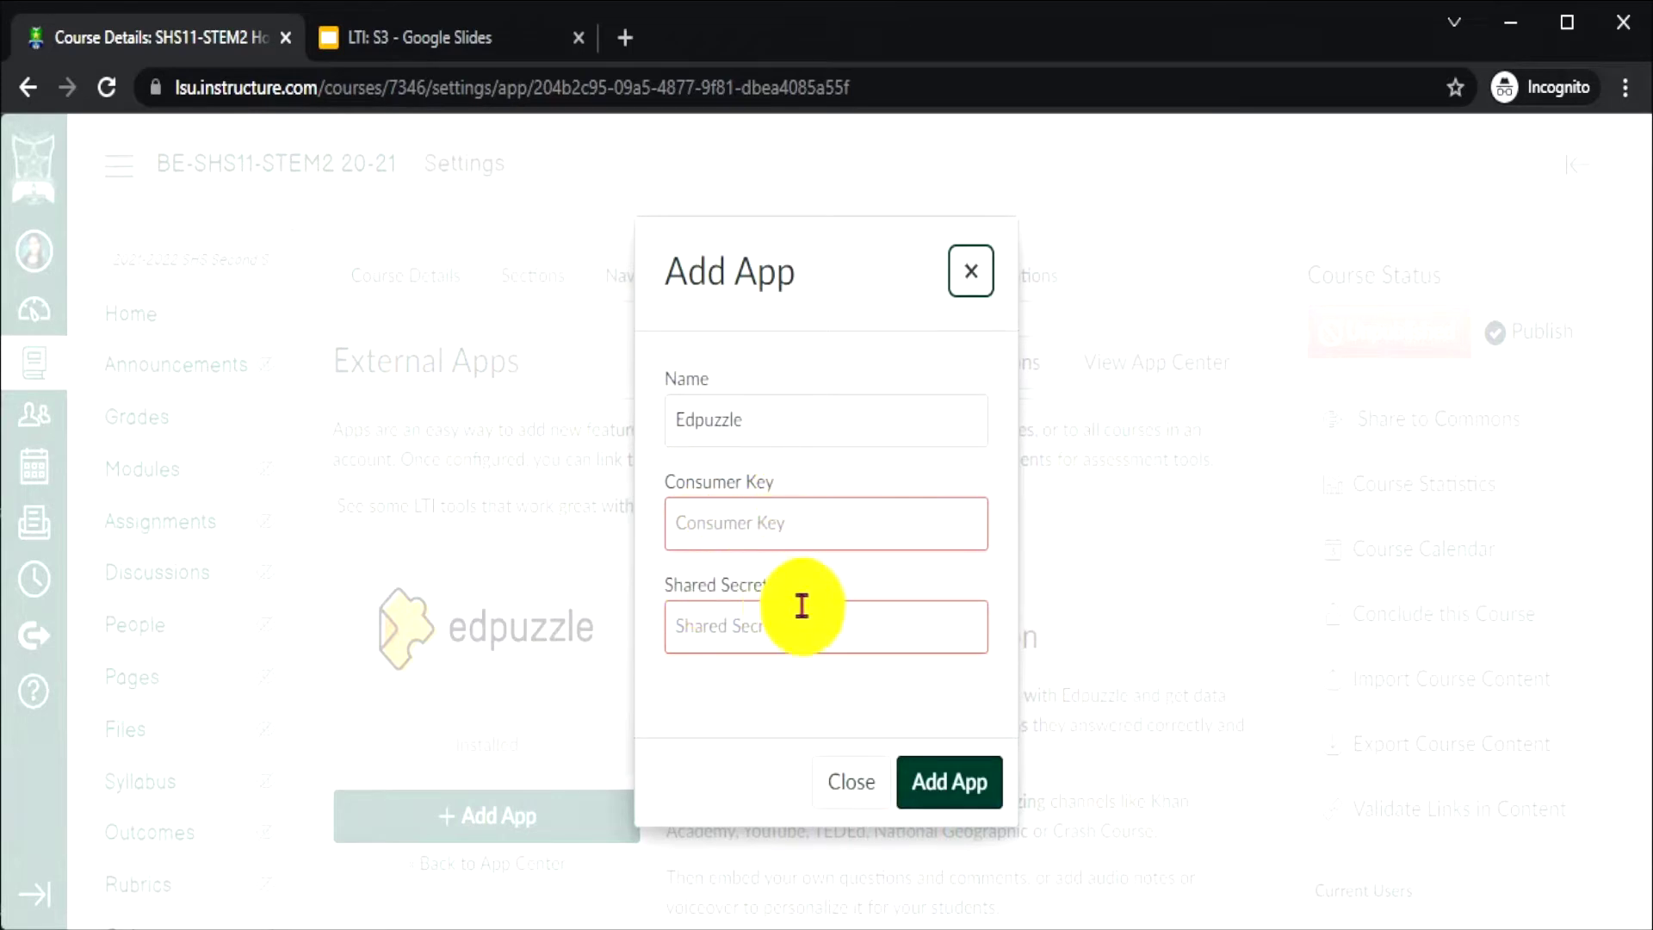
pyautogui.click(622, 39)
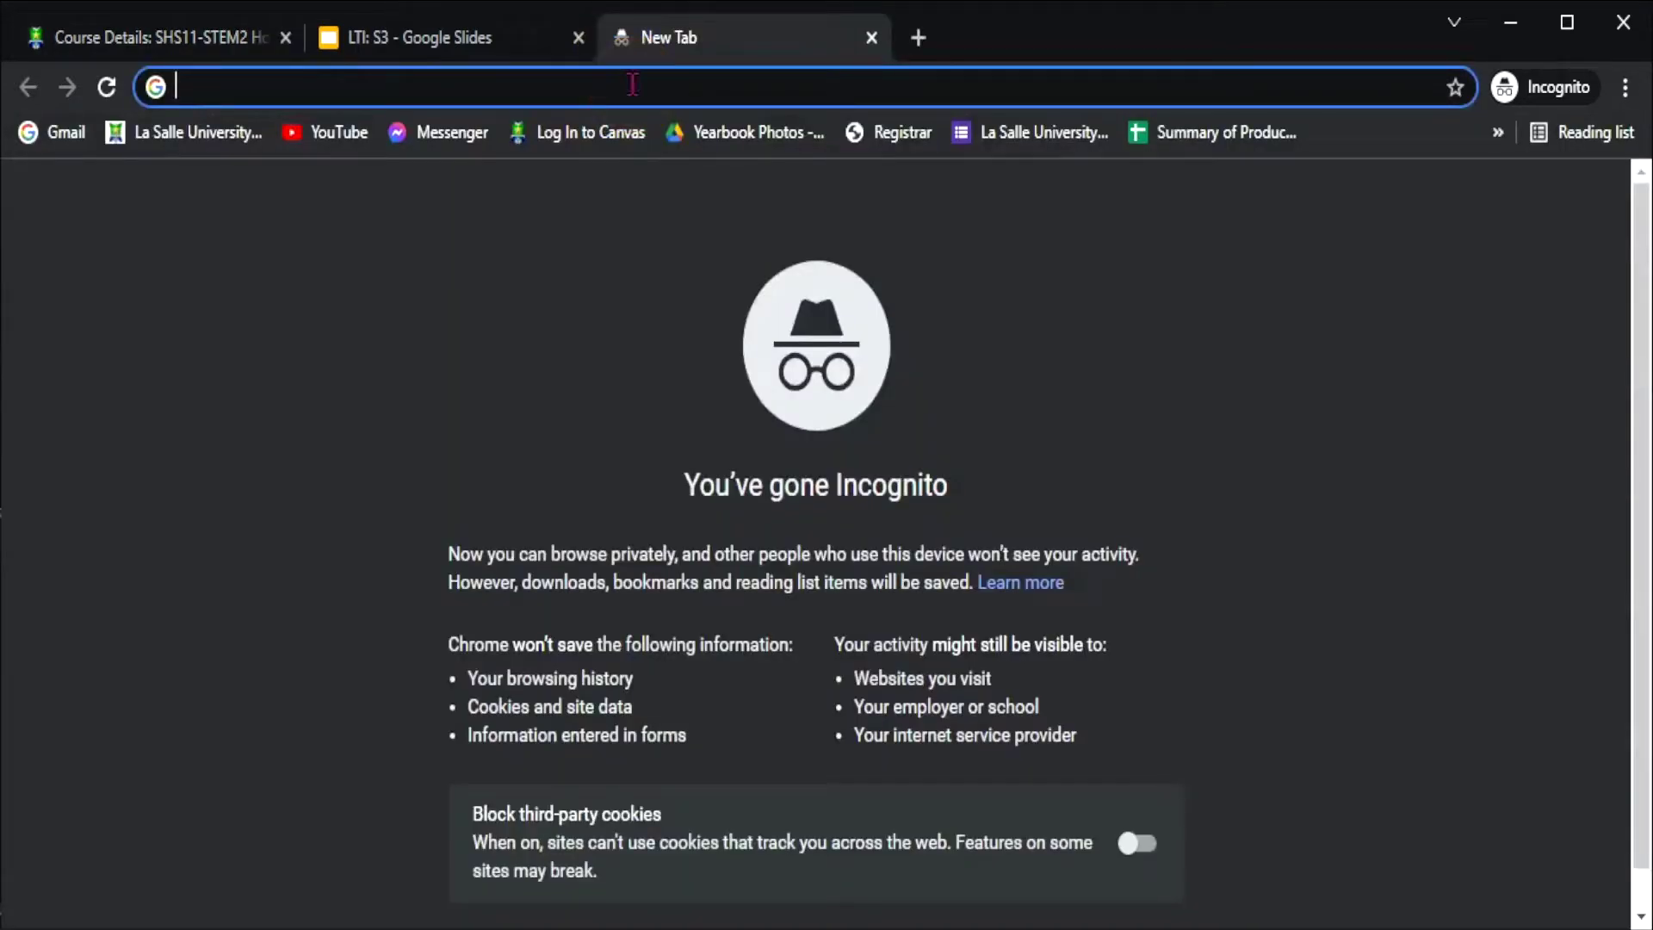
# Step: Go to EdPuzzle.com and sign in as a teacher with a Google account
pyautogui.write('EdPuzzle')
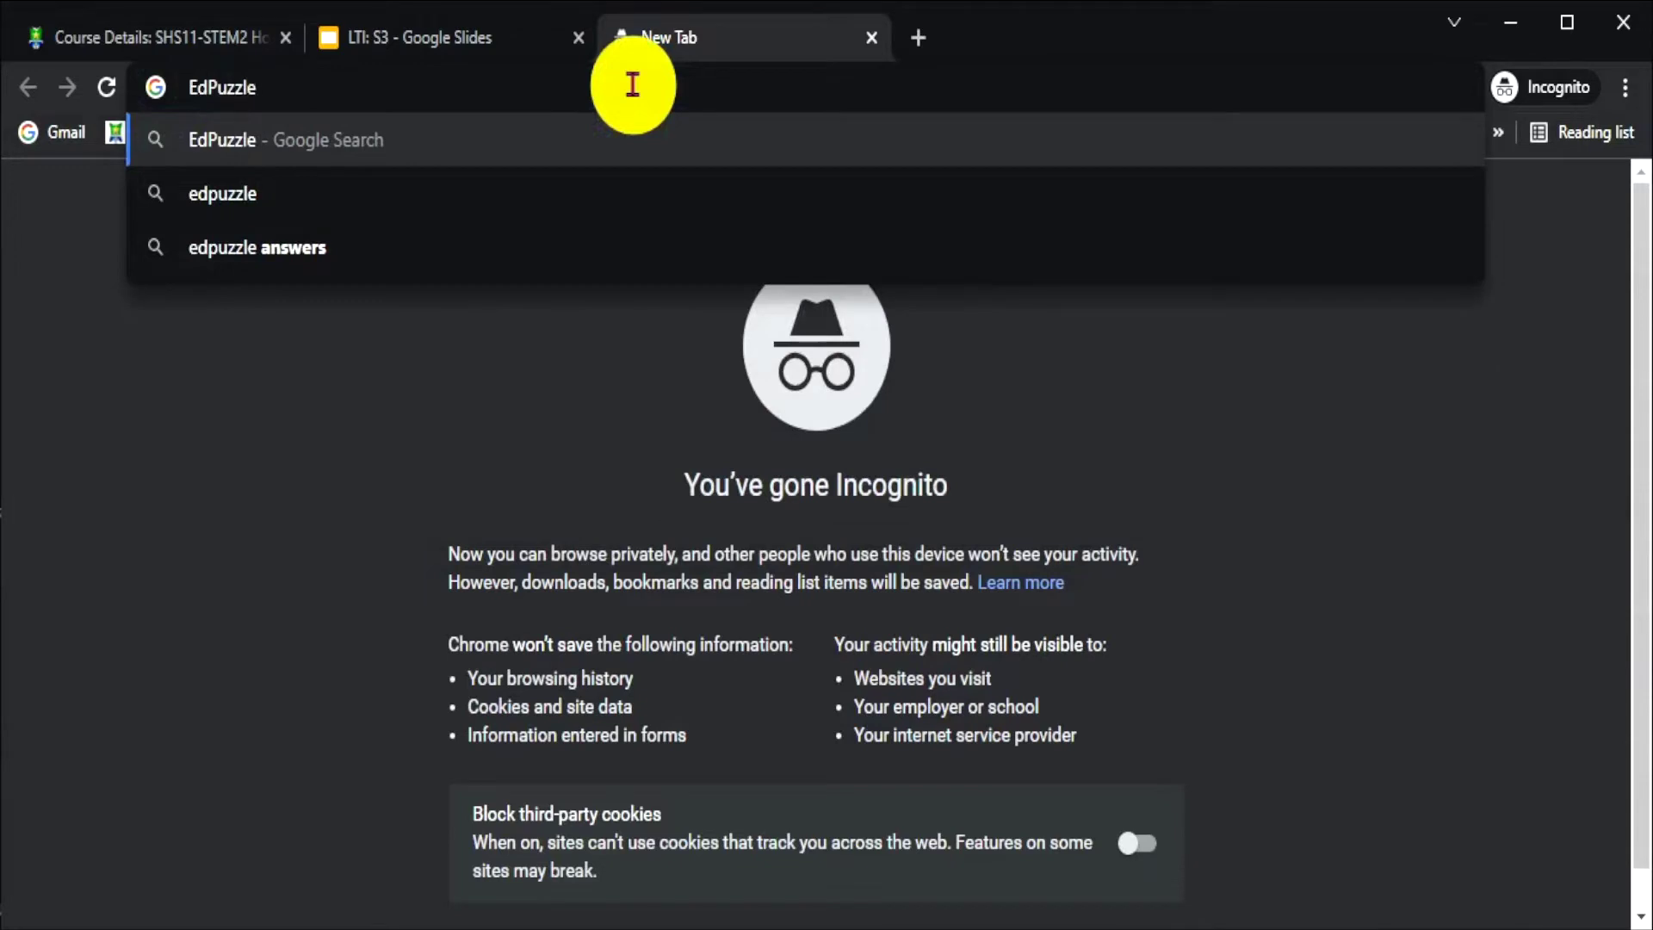
pyautogui.write('.com')
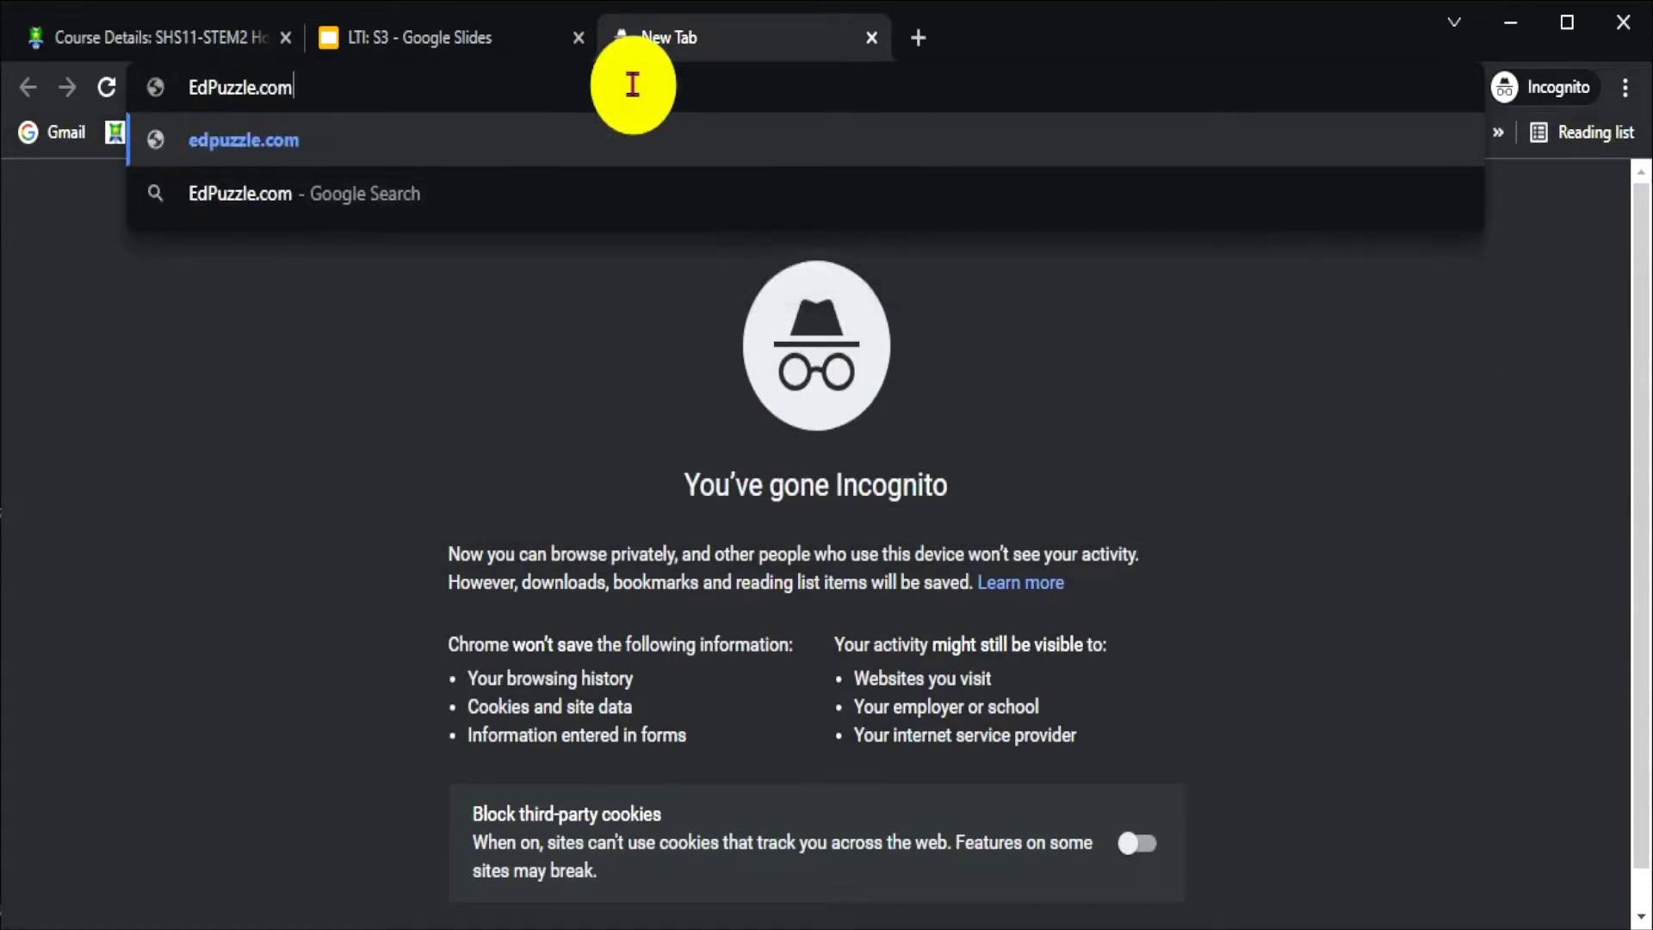
pyautogui.press('Return')
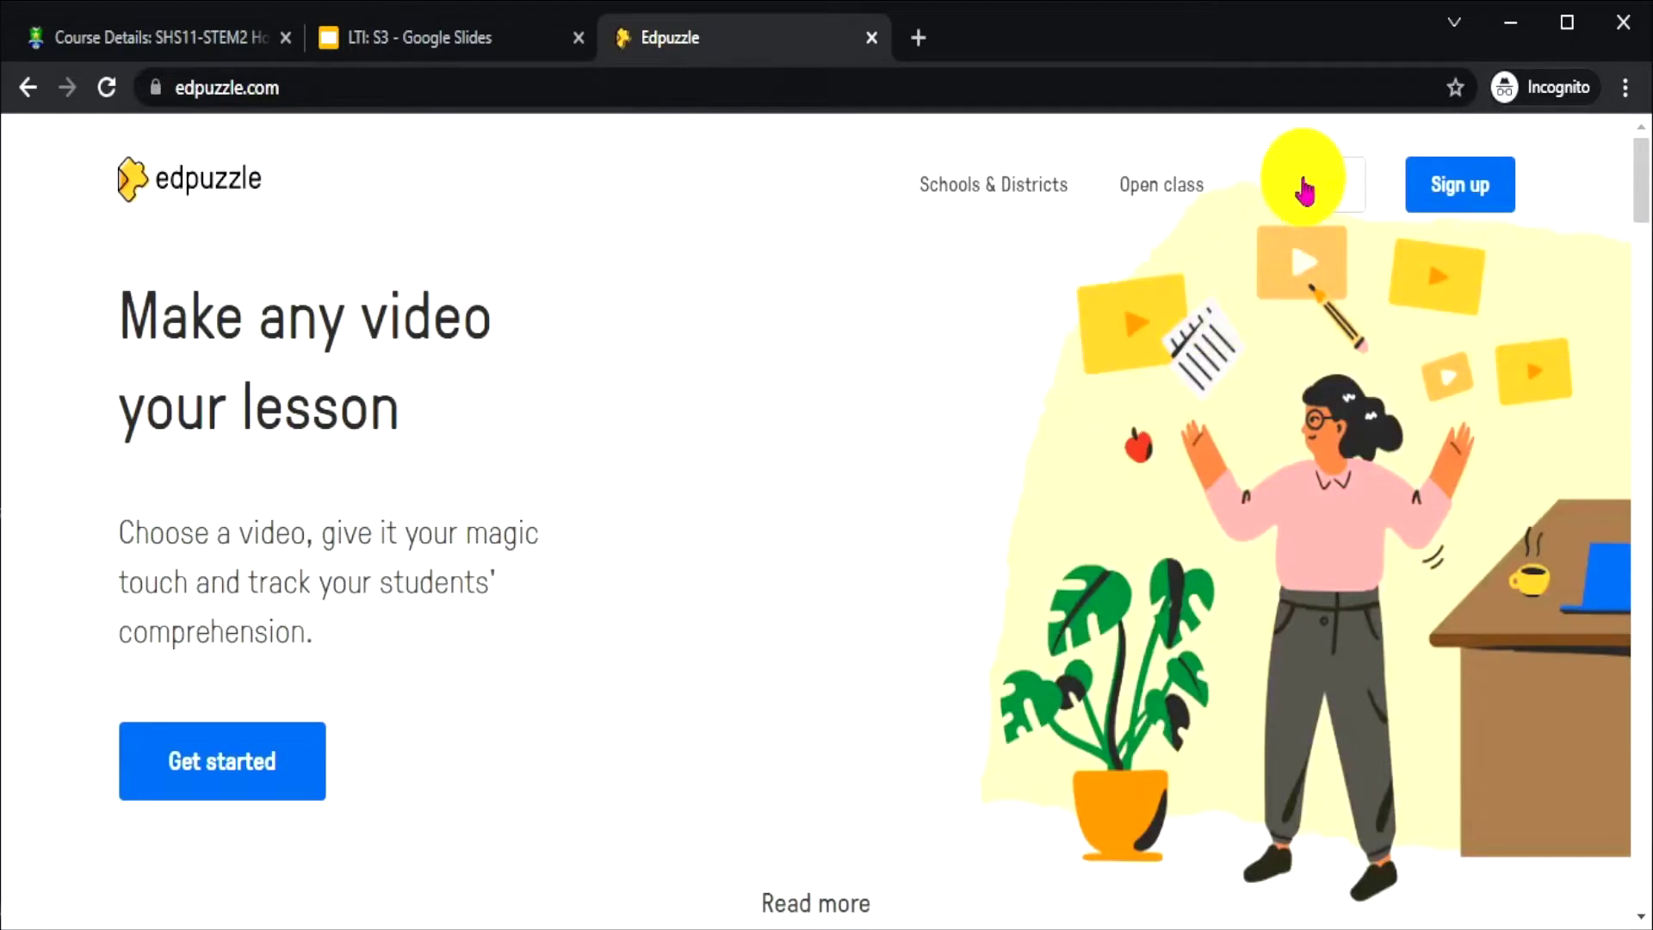
pyautogui.click(1304, 188)
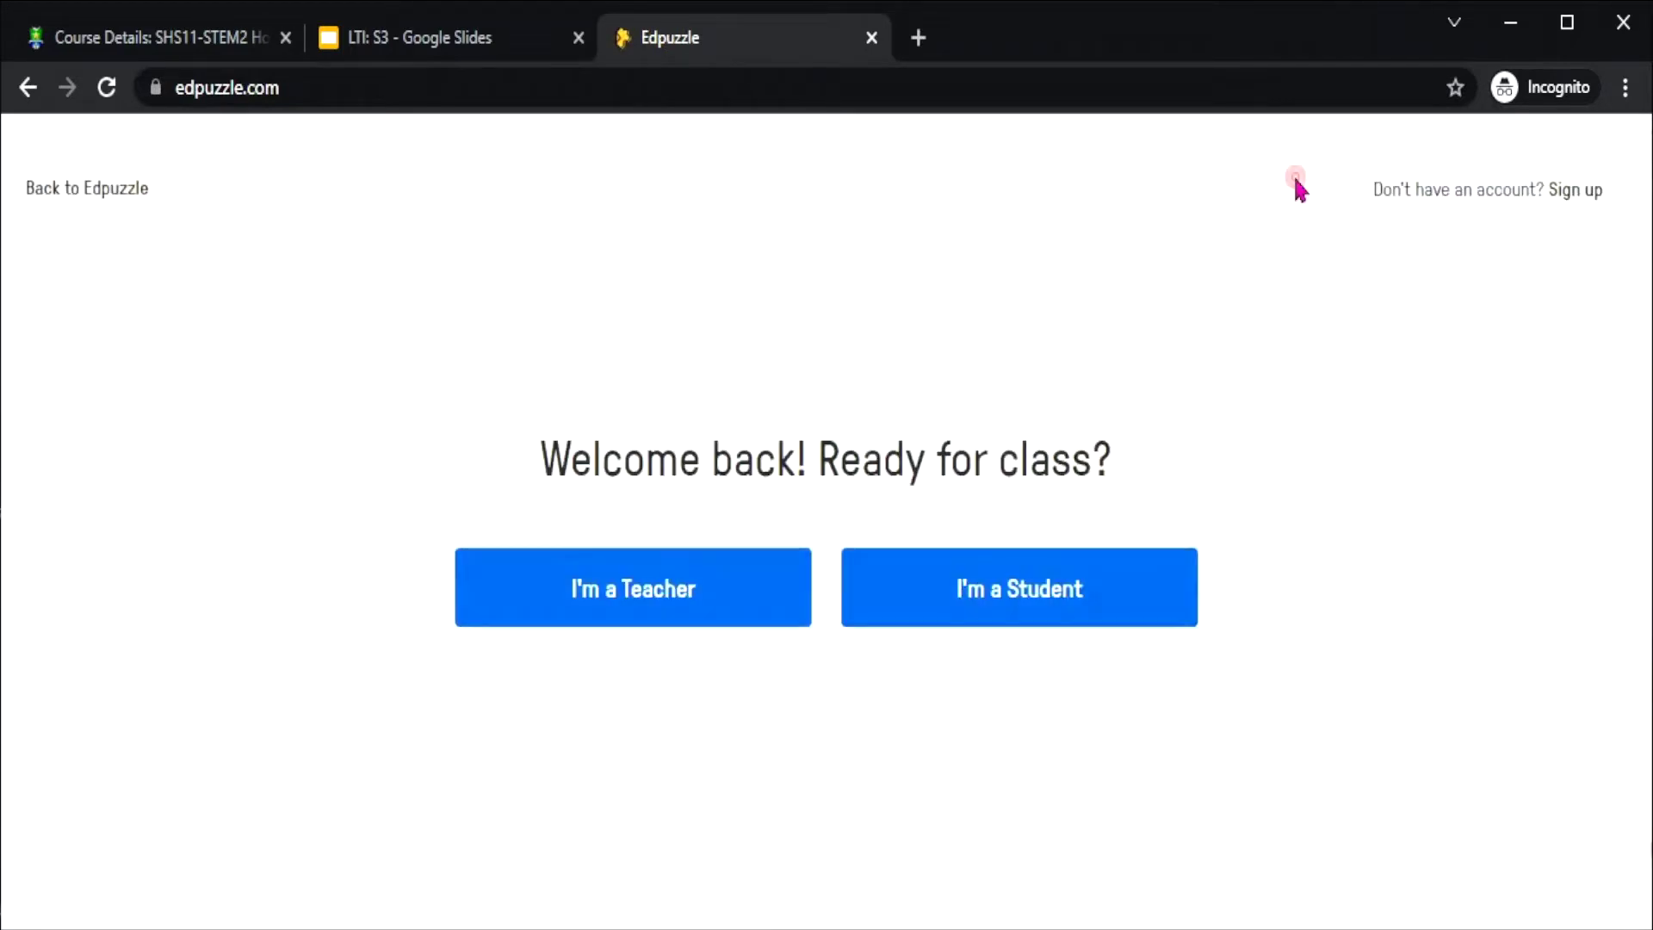
pyautogui.click(588, 594)
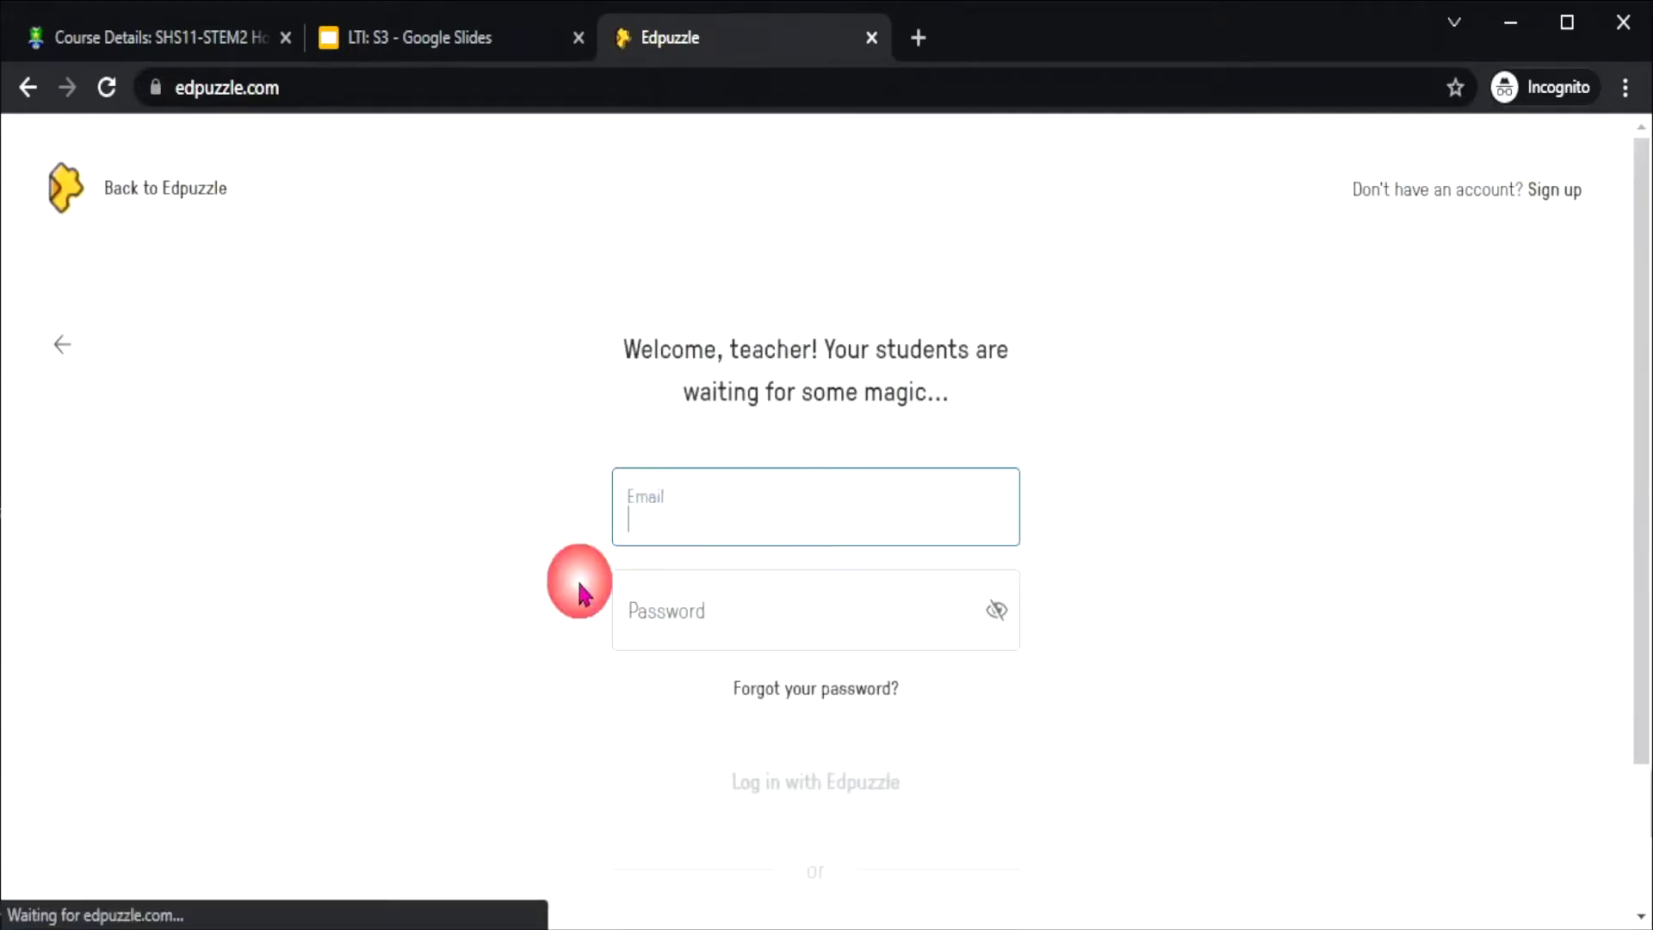
pyautogui.scroll(-2, 665, 727)
pyautogui.click(833, 766)
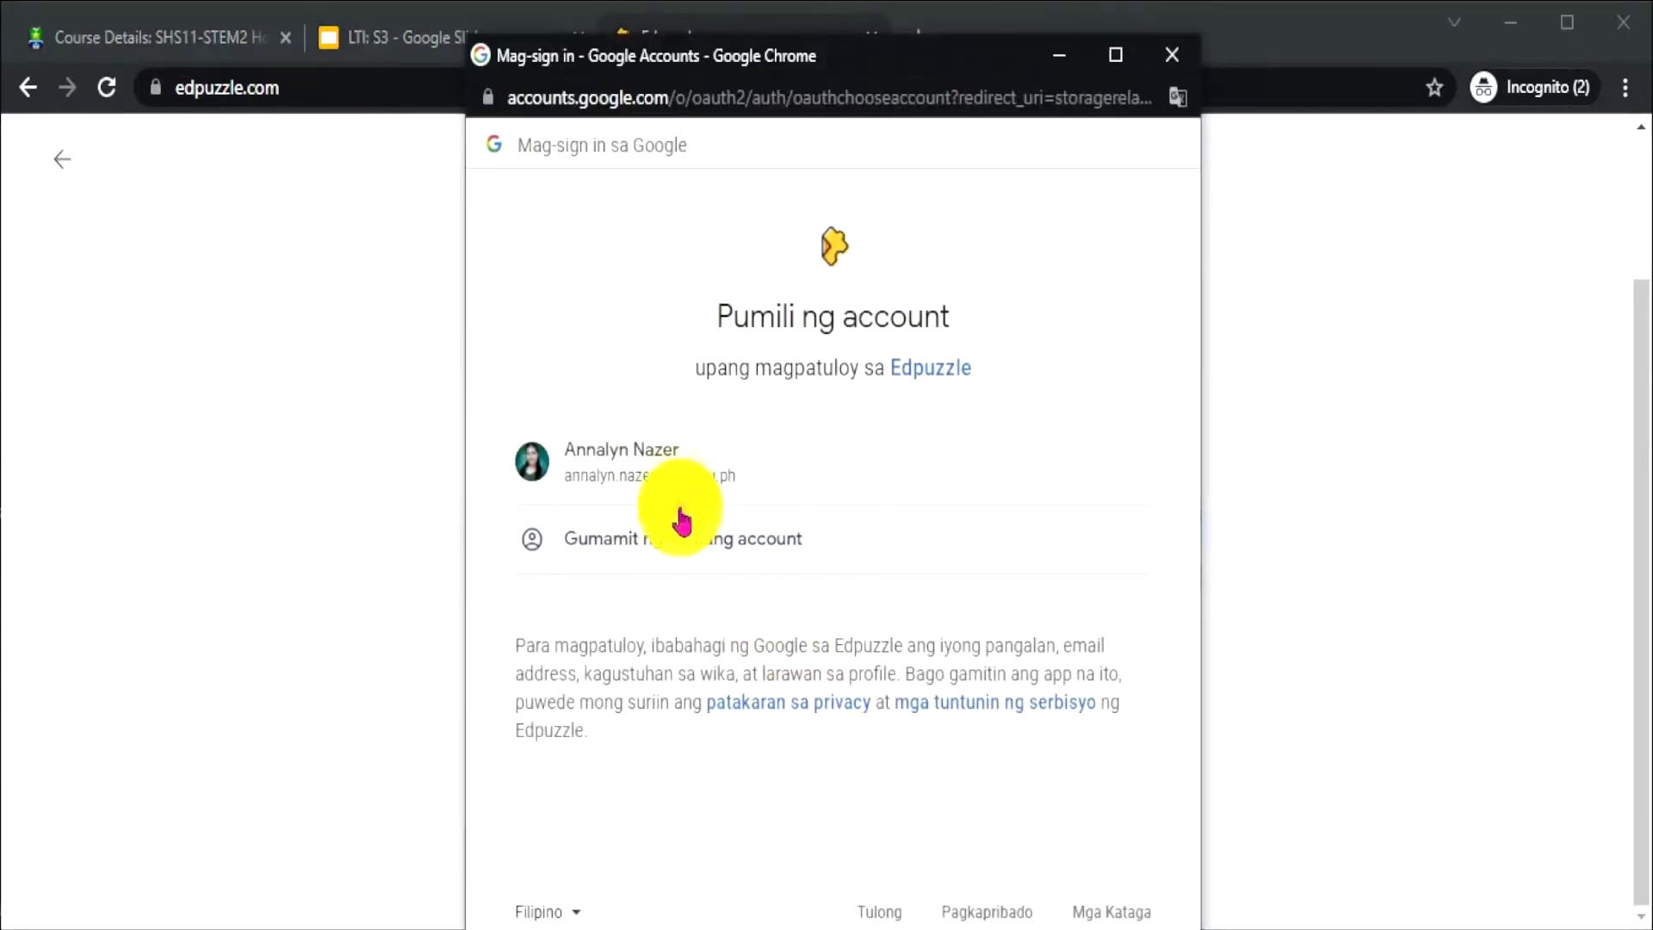
pyautogui.click(669, 471)
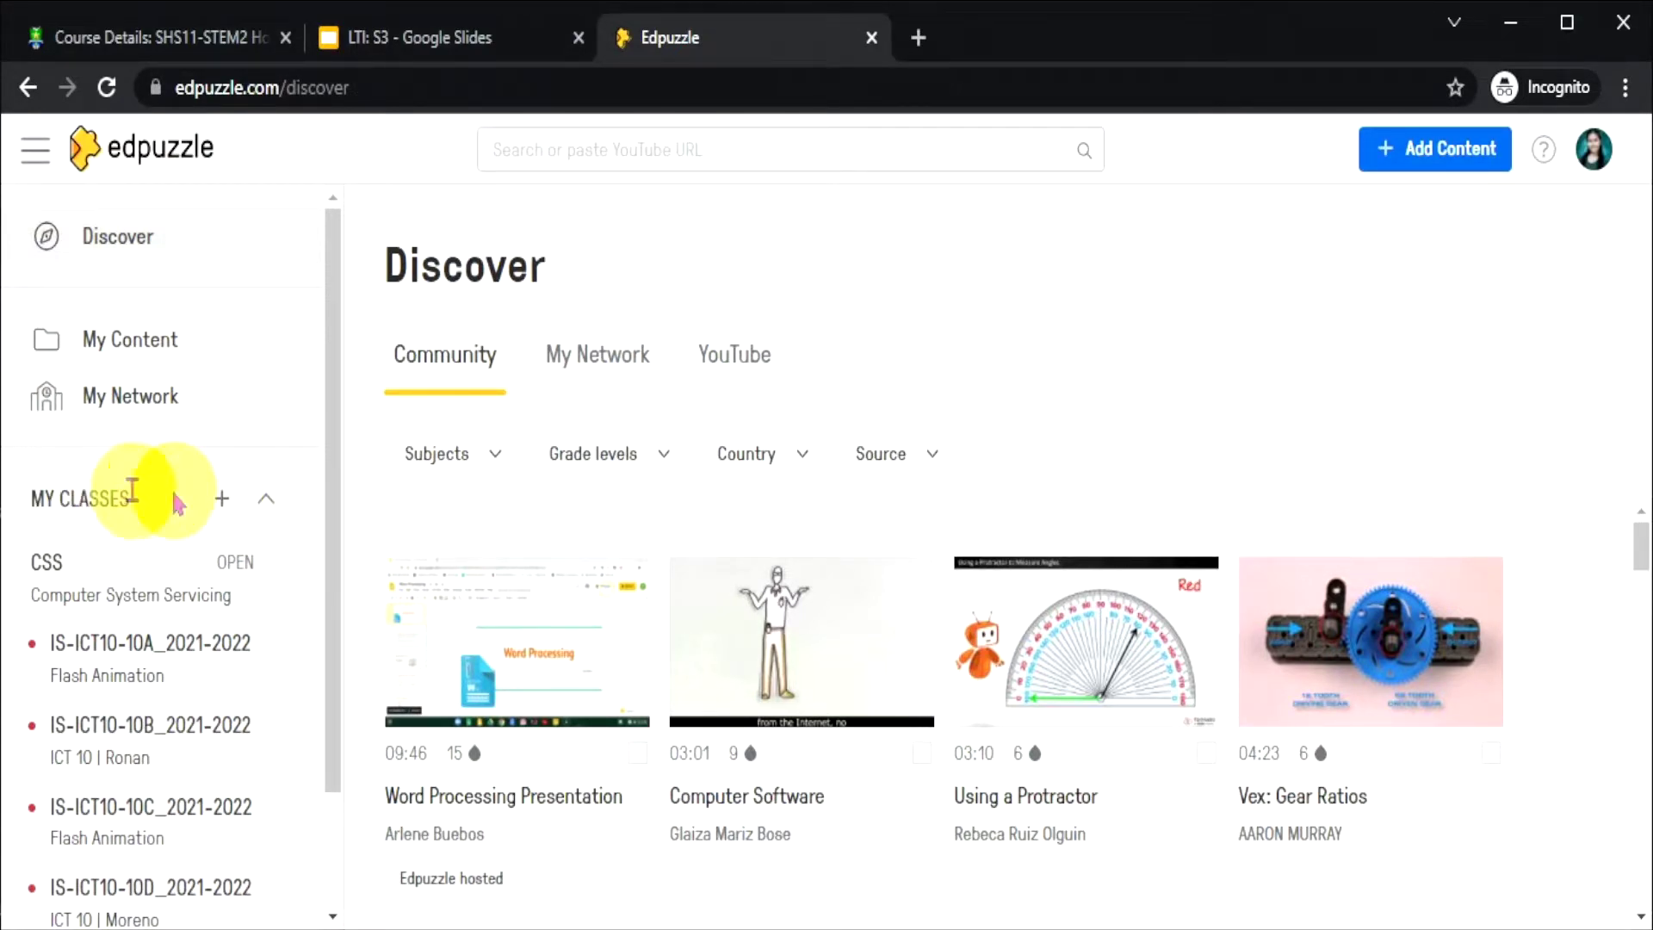
# Step: Start a new Canvas class setup in Edpuzzle to reveal the Consumer Key and Shared Secret
pyautogui.click(228, 506)
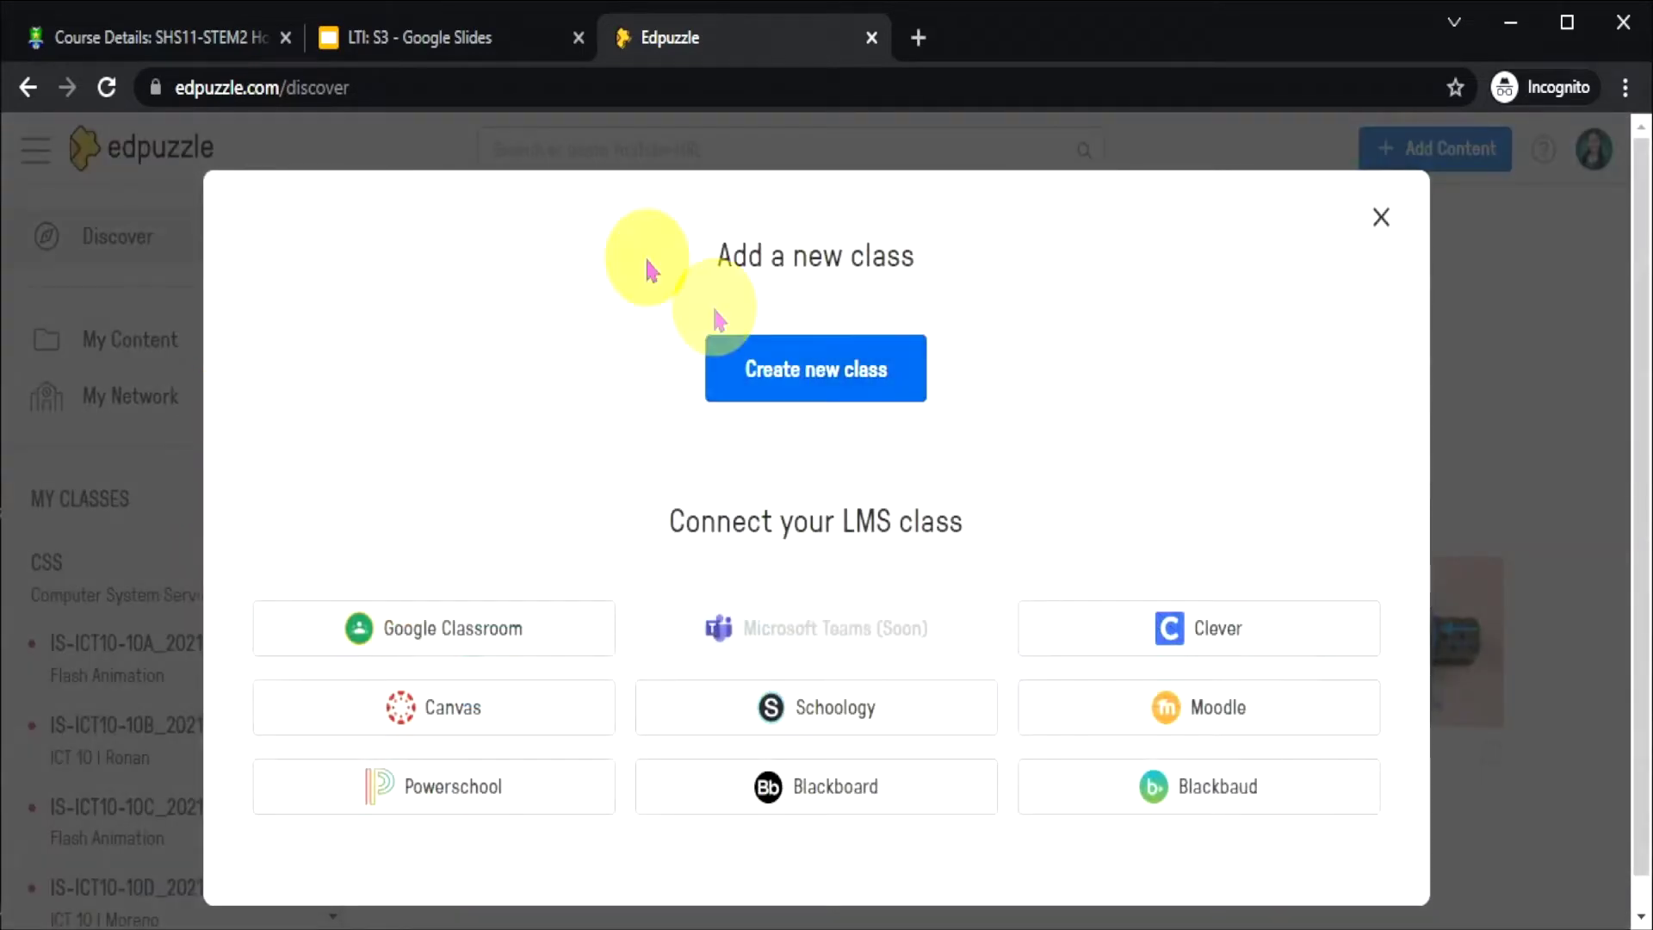
pyautogui.click(436, 723)
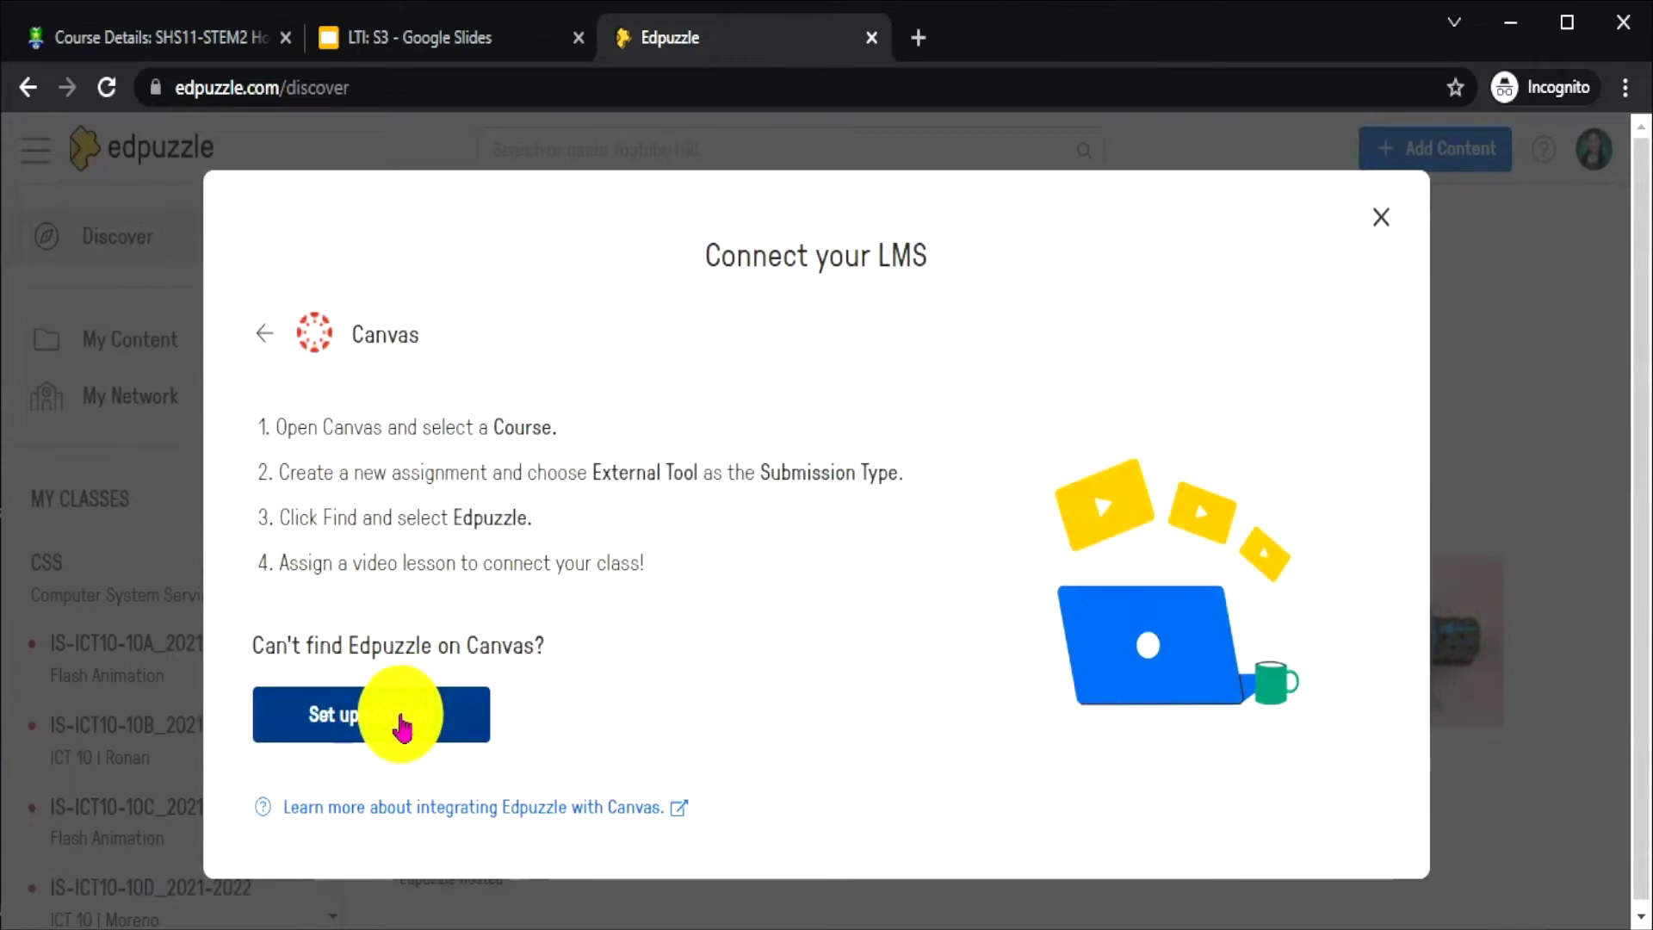
pyautogui.click(402, 726)
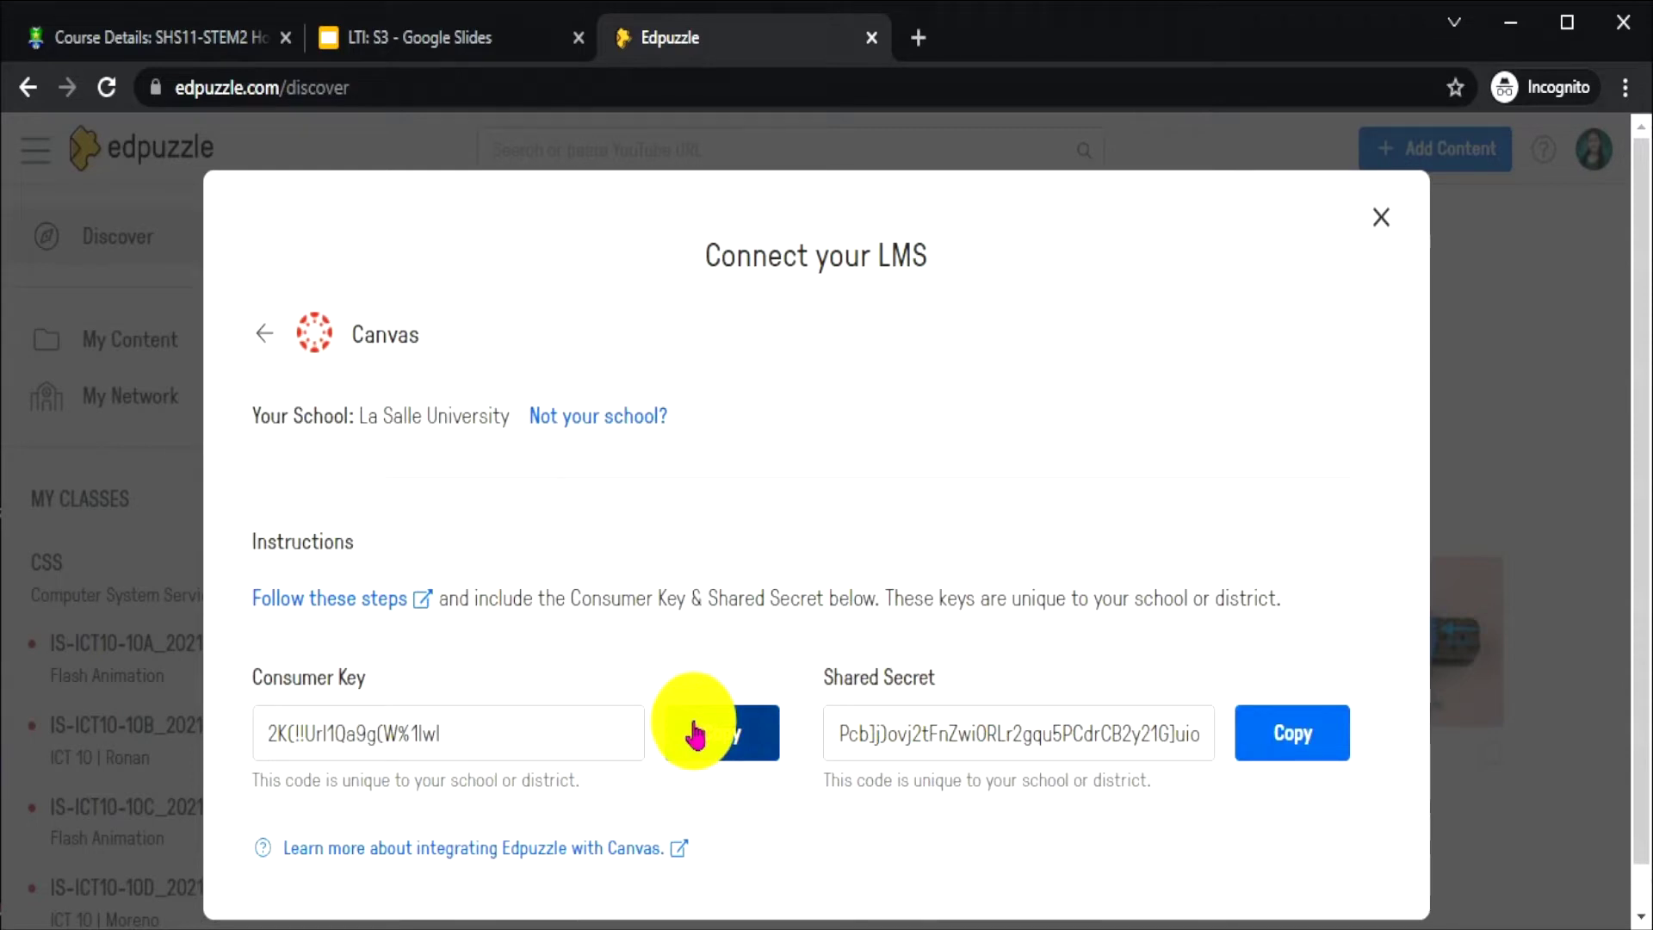
# Step: Paste Edpuzzle's Consumer Key and Shared Secret into Canvas's Add App form and submit it
pyautogui.click(191, 38)
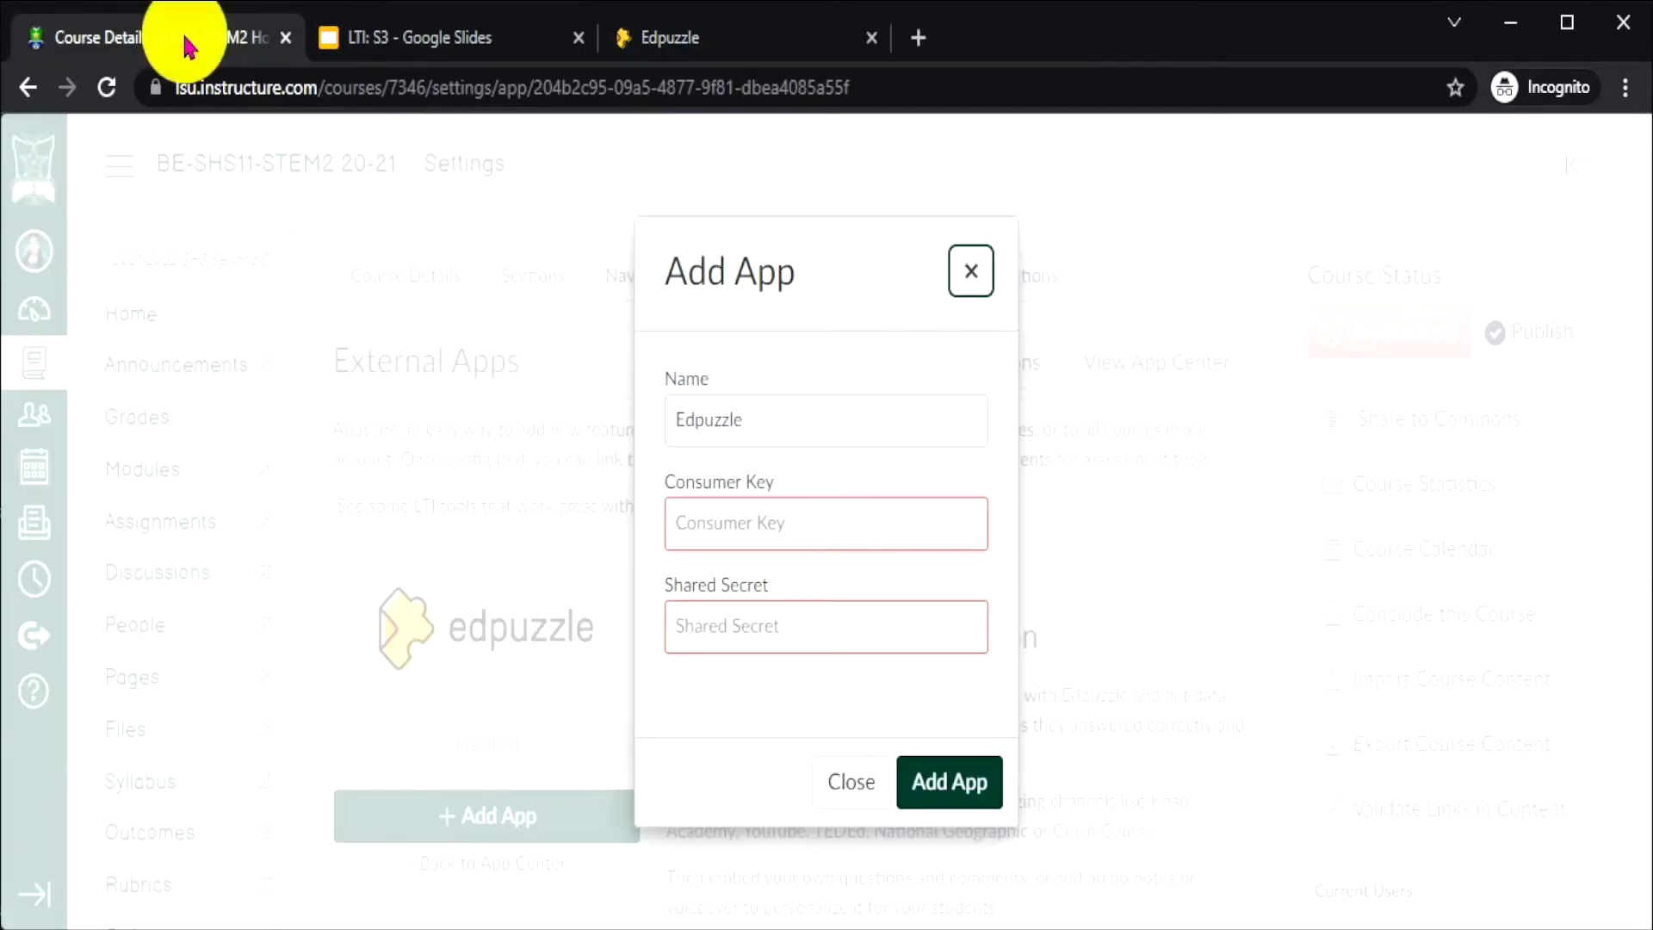
pyautogui.click(824, 516)
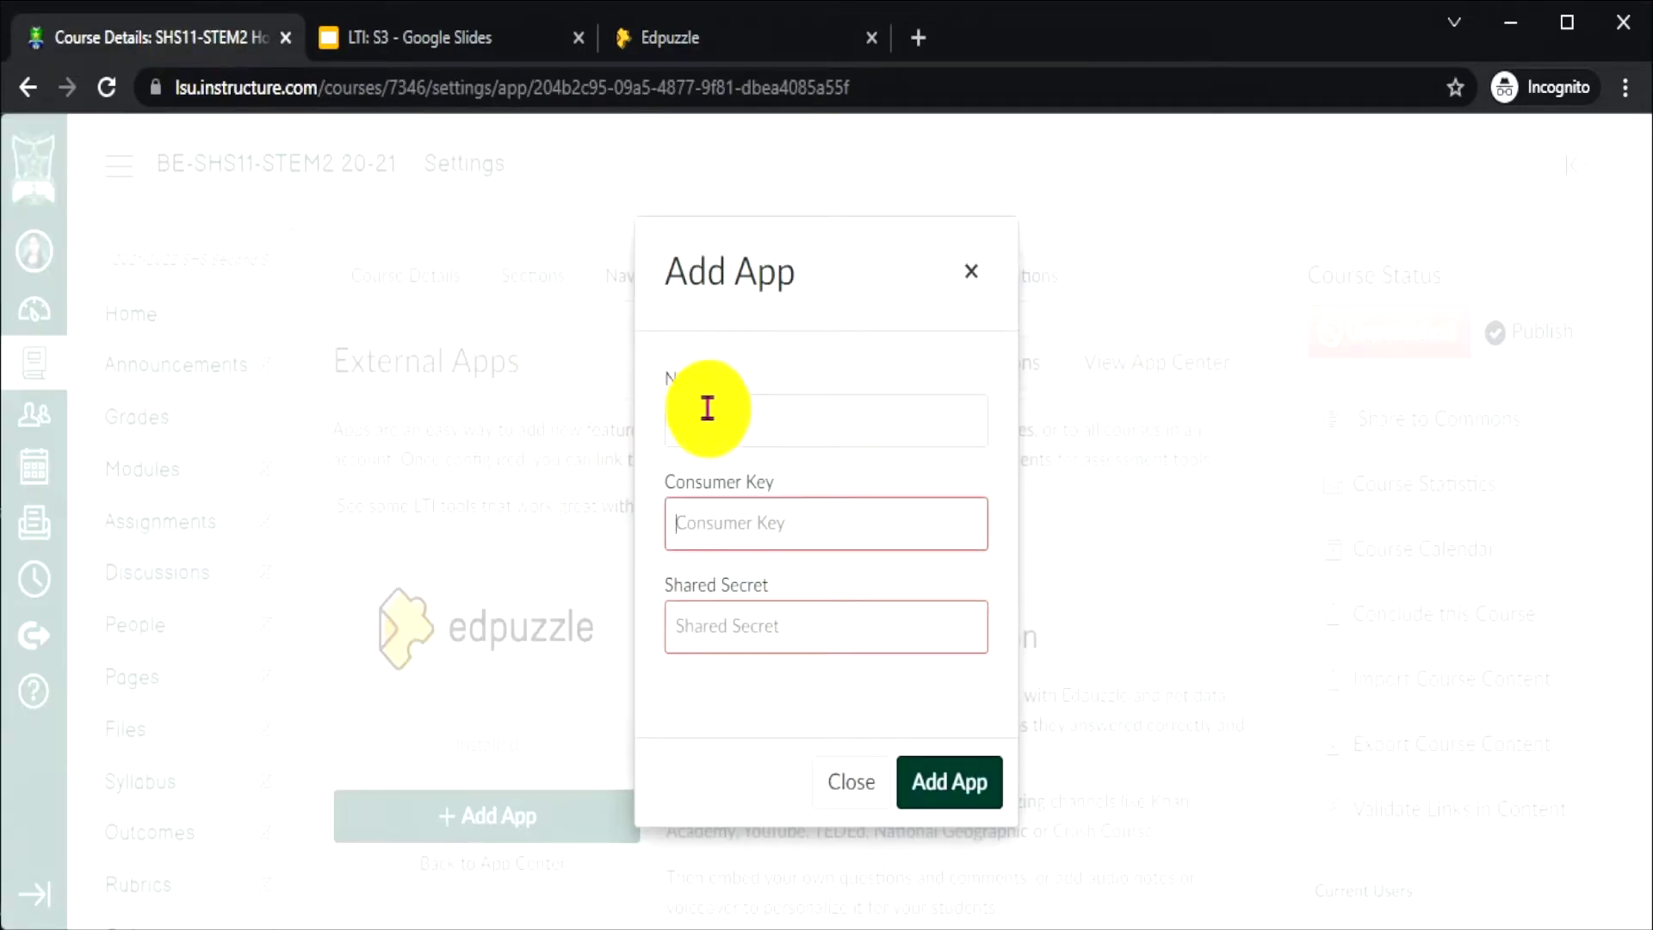
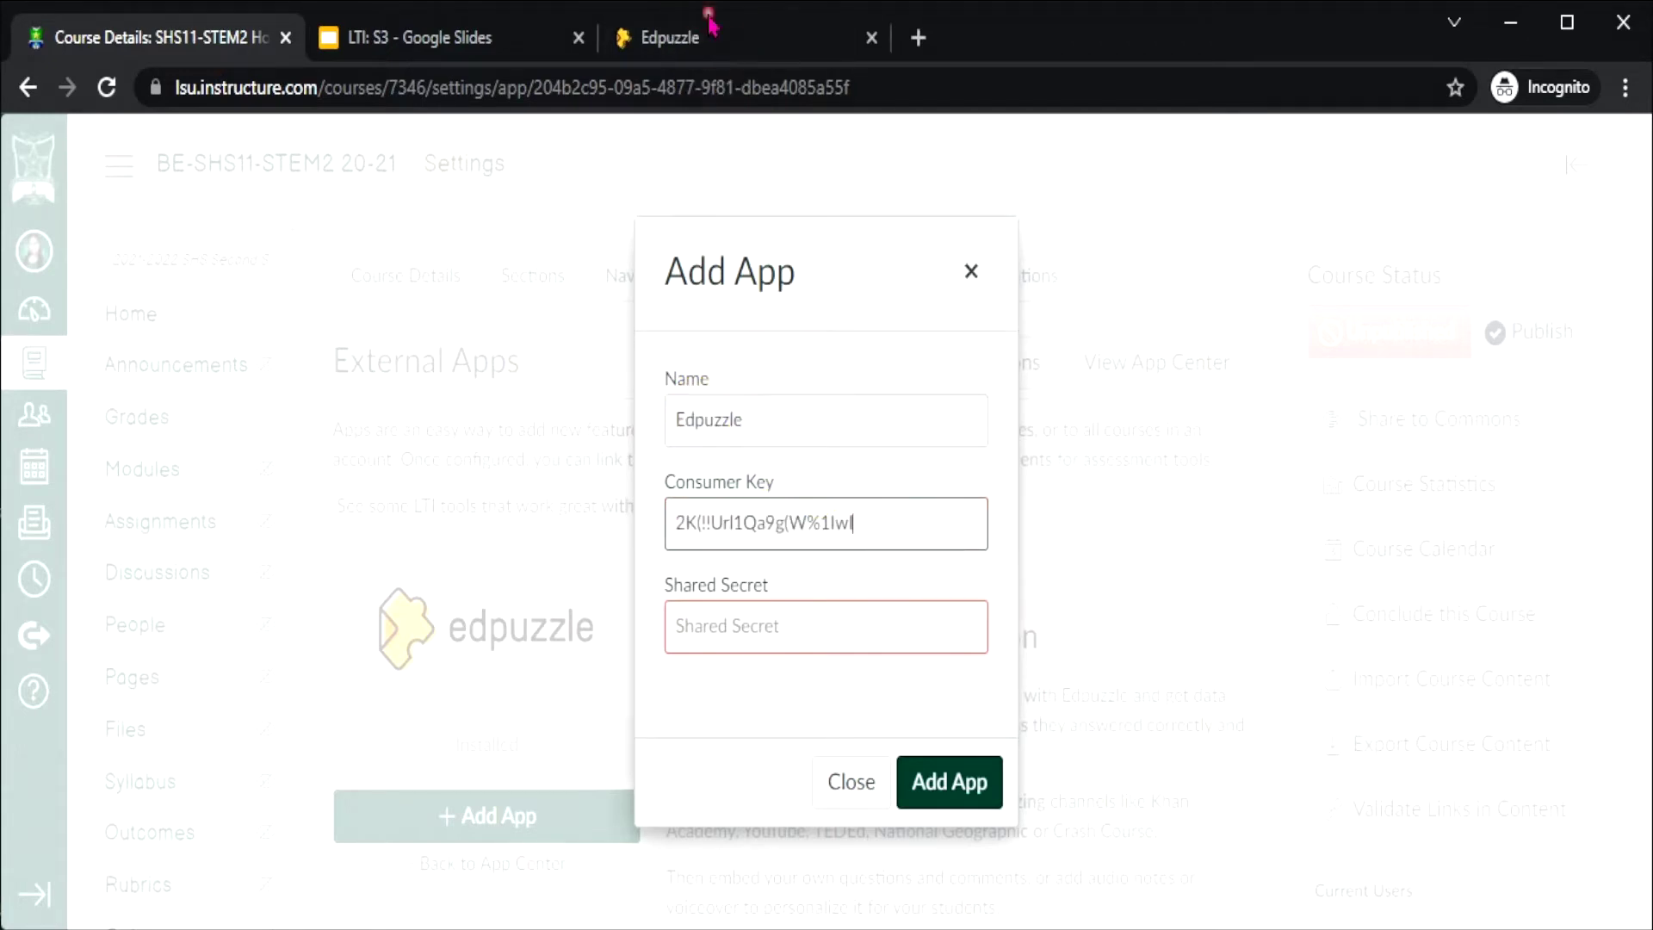
pyautogui.click(704, 33)
pyautogui.click(1275, 754)
pyautogui.click(111, 37)
pyautogui.click(787, 611)
pyautogui.hotkey('ctrl', 'v')
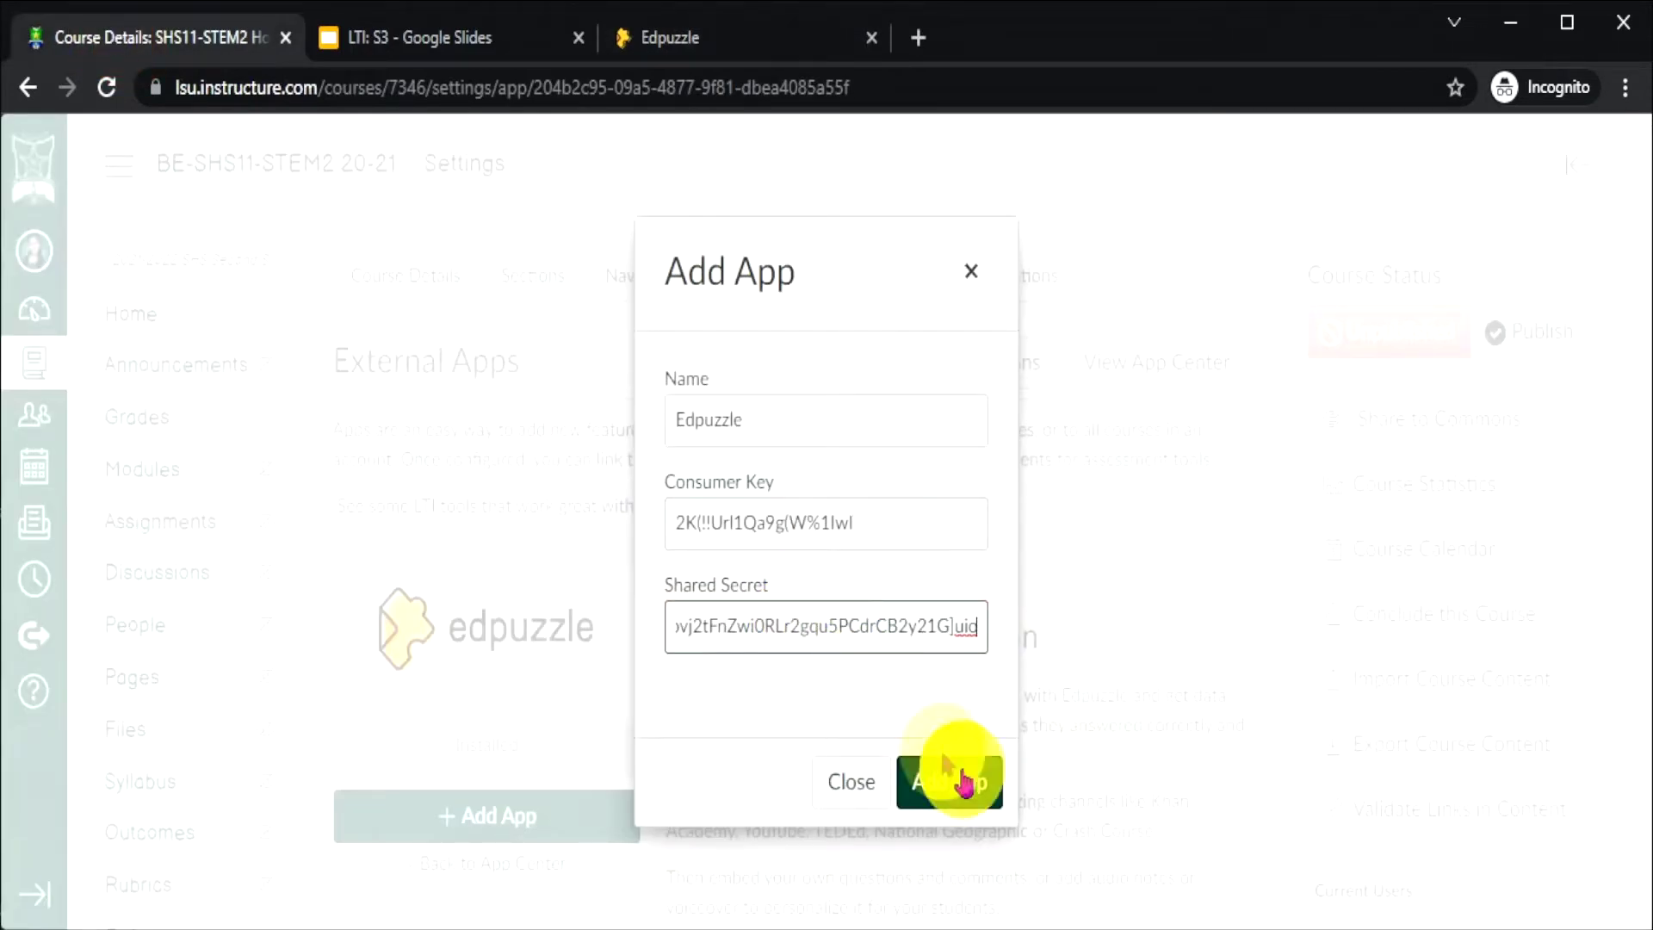
pyautogui.click(964, 780)
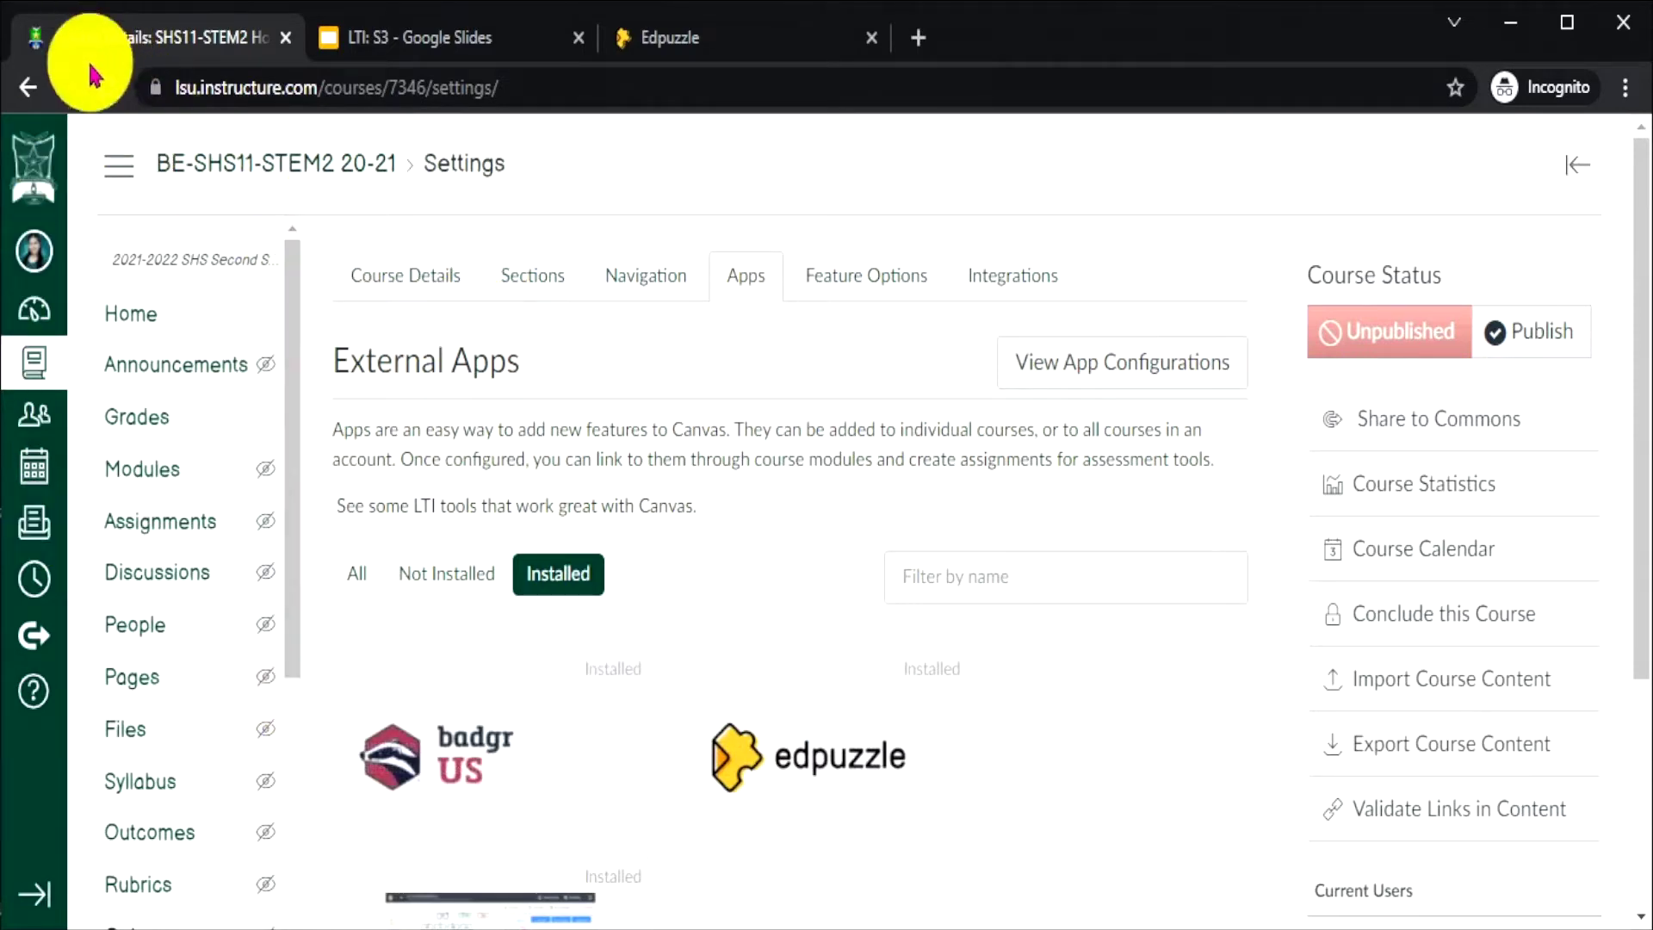
# Step: Create a new assignment named Asychronous in the Sample module
pyautogui.click(106, 87)
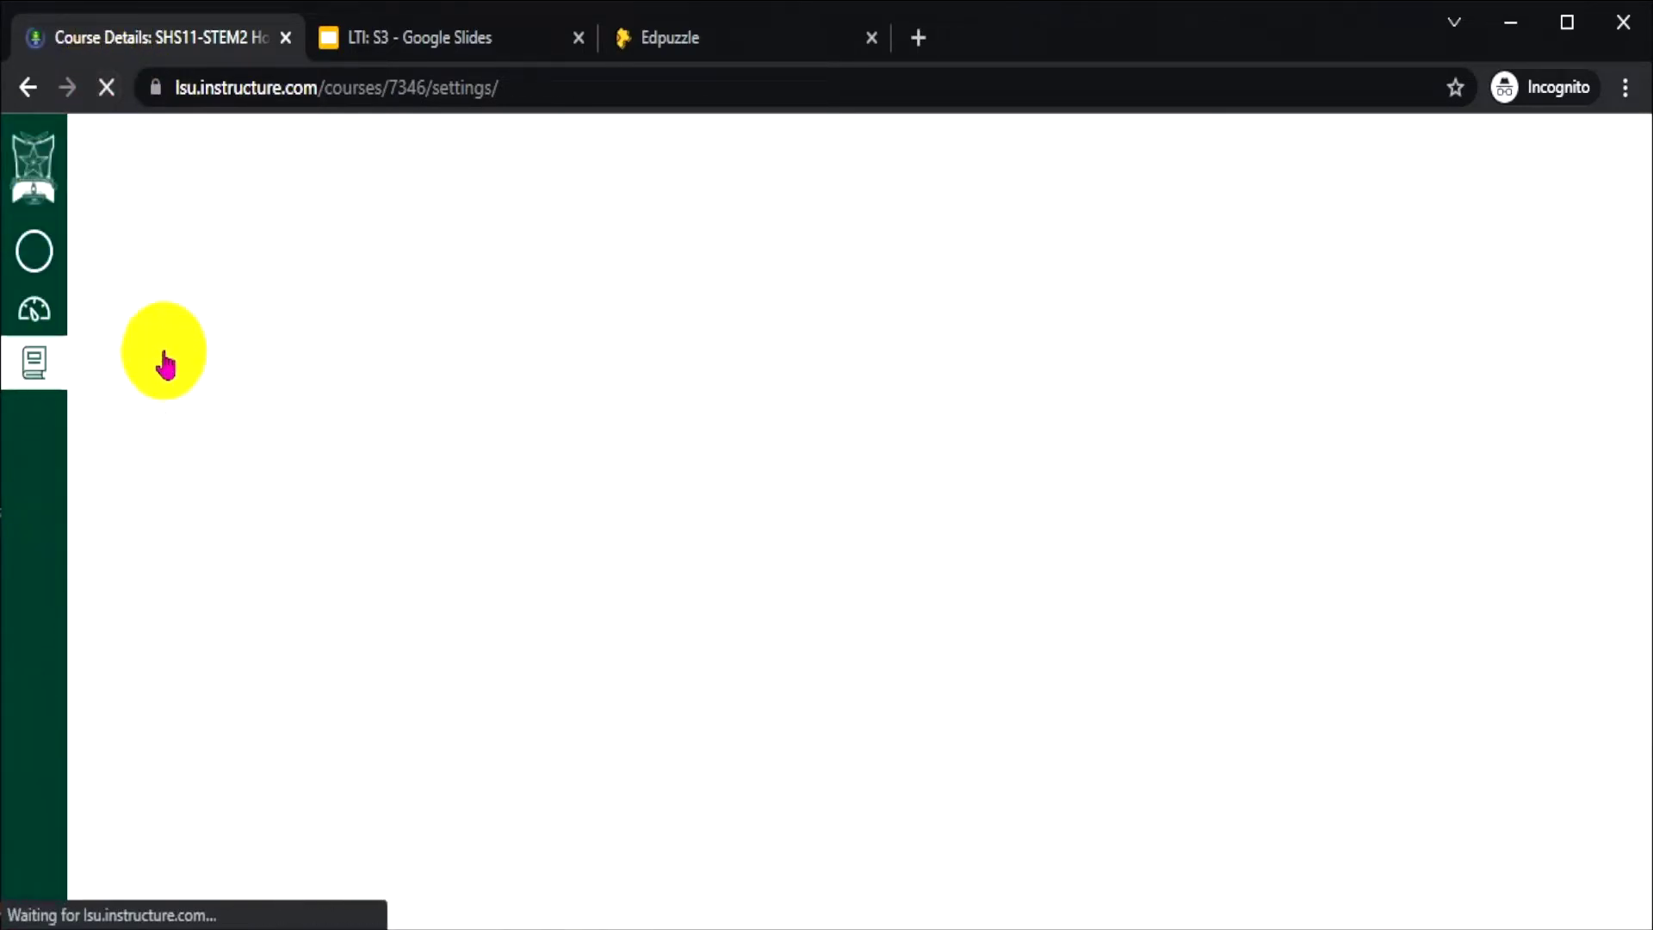
pyautogui.scroll(-7, 216, 528)
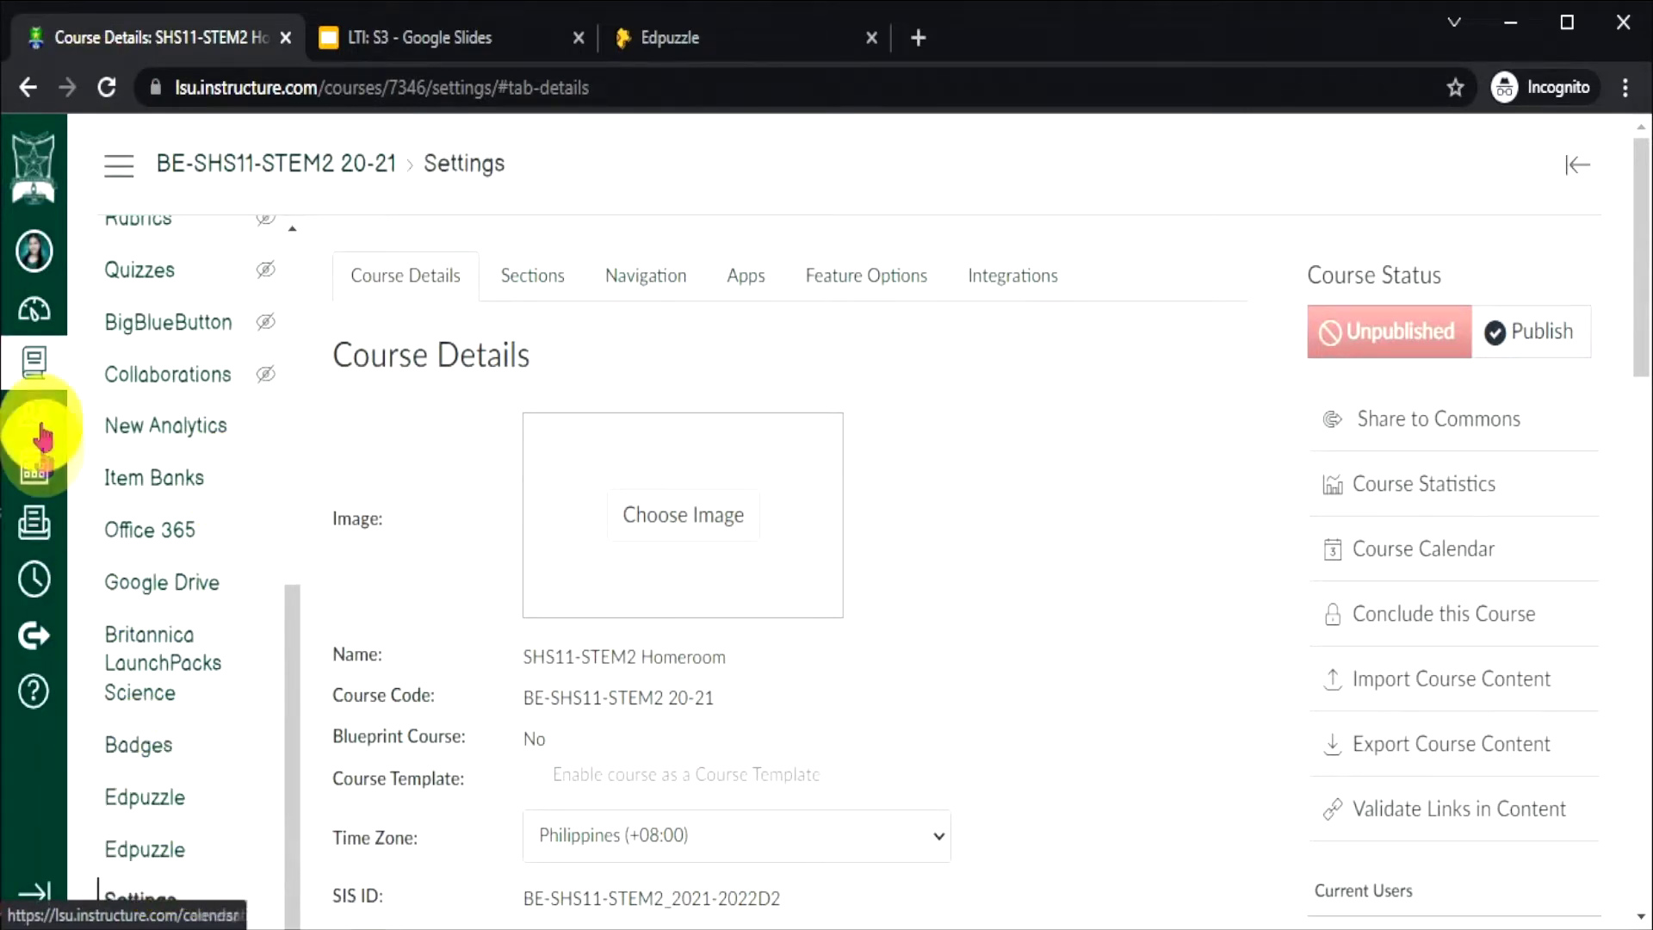
pyautogui.scroll(7, 118, 602)
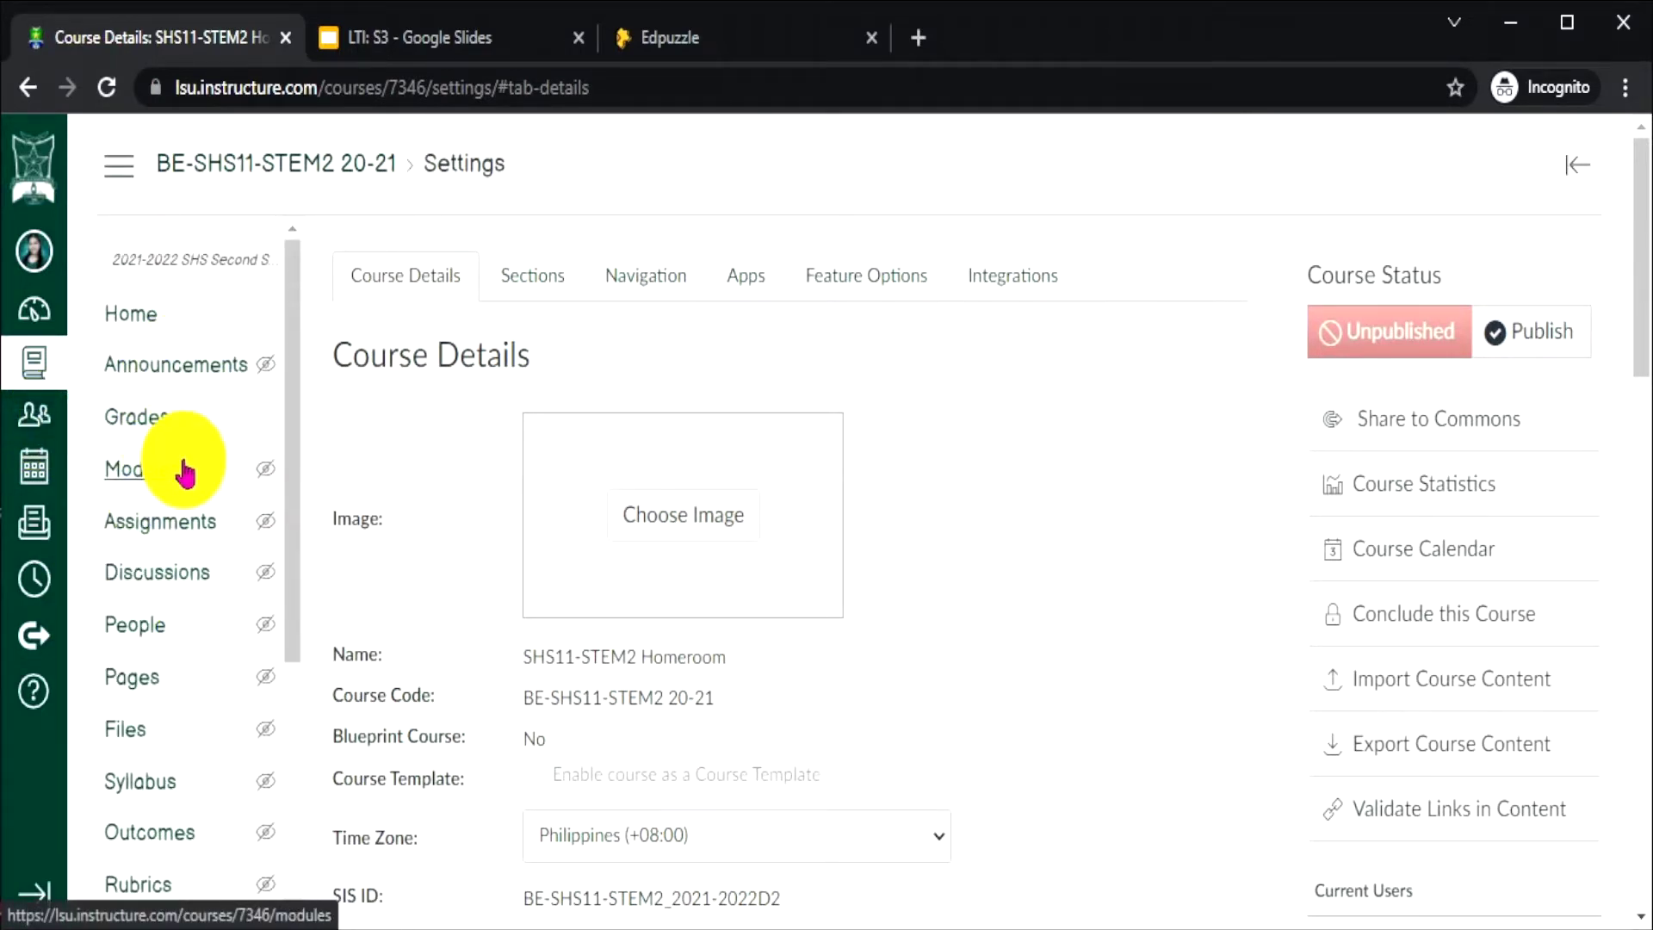
pyautogui.click(184, 471)
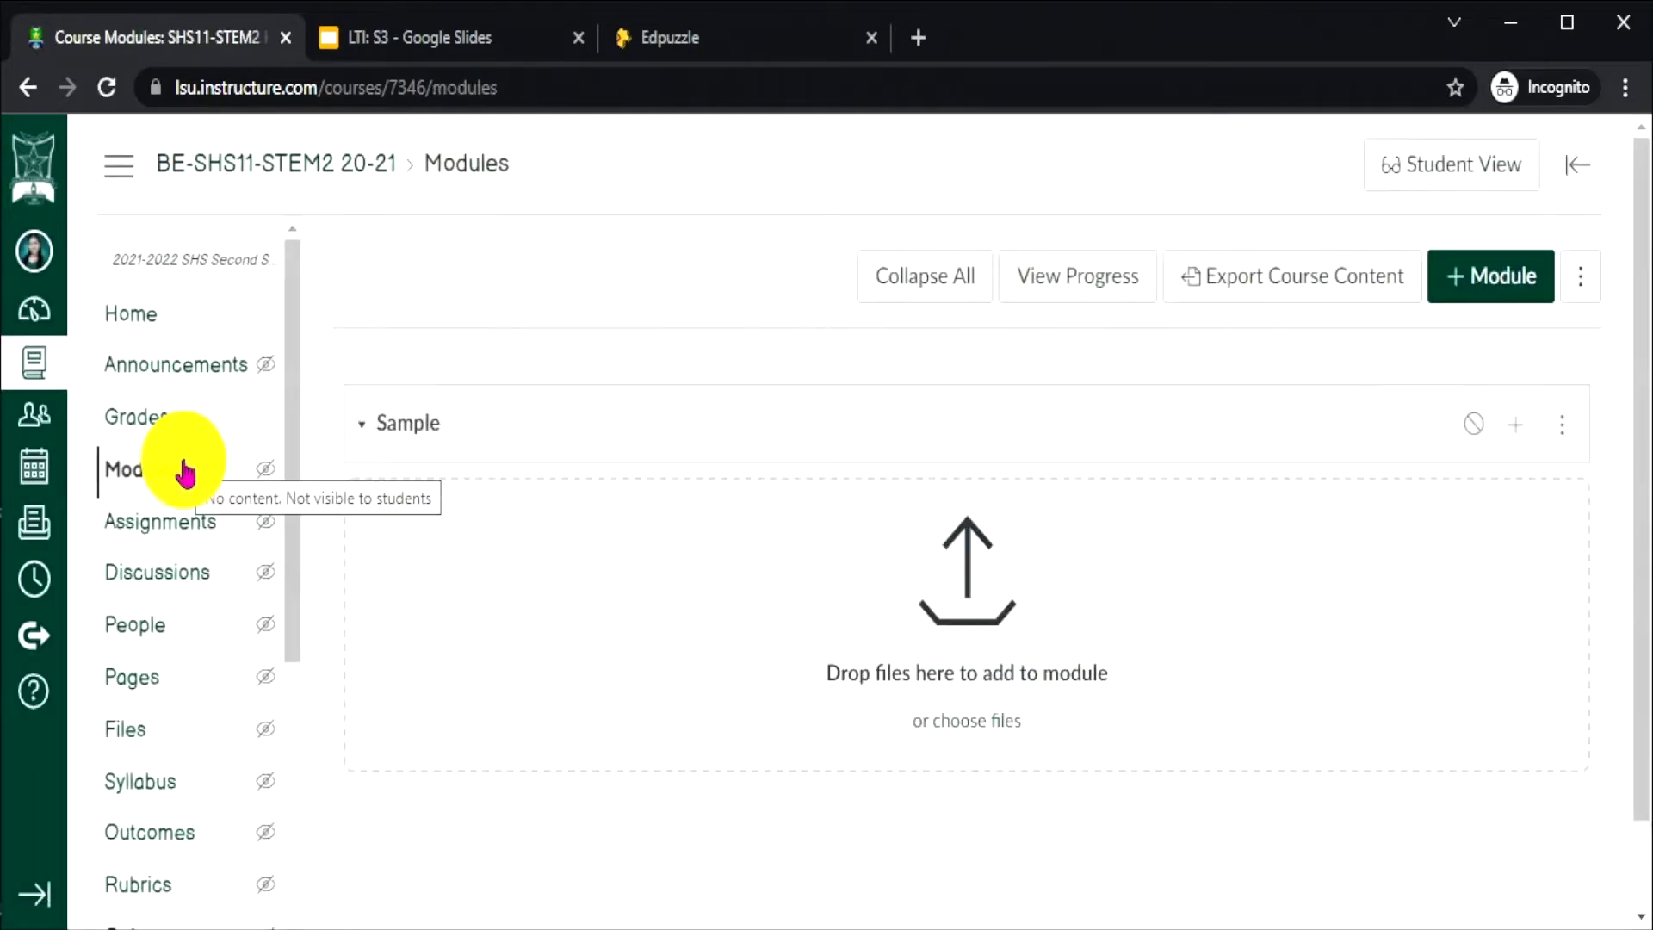
pyautogui.click(1514, 425)
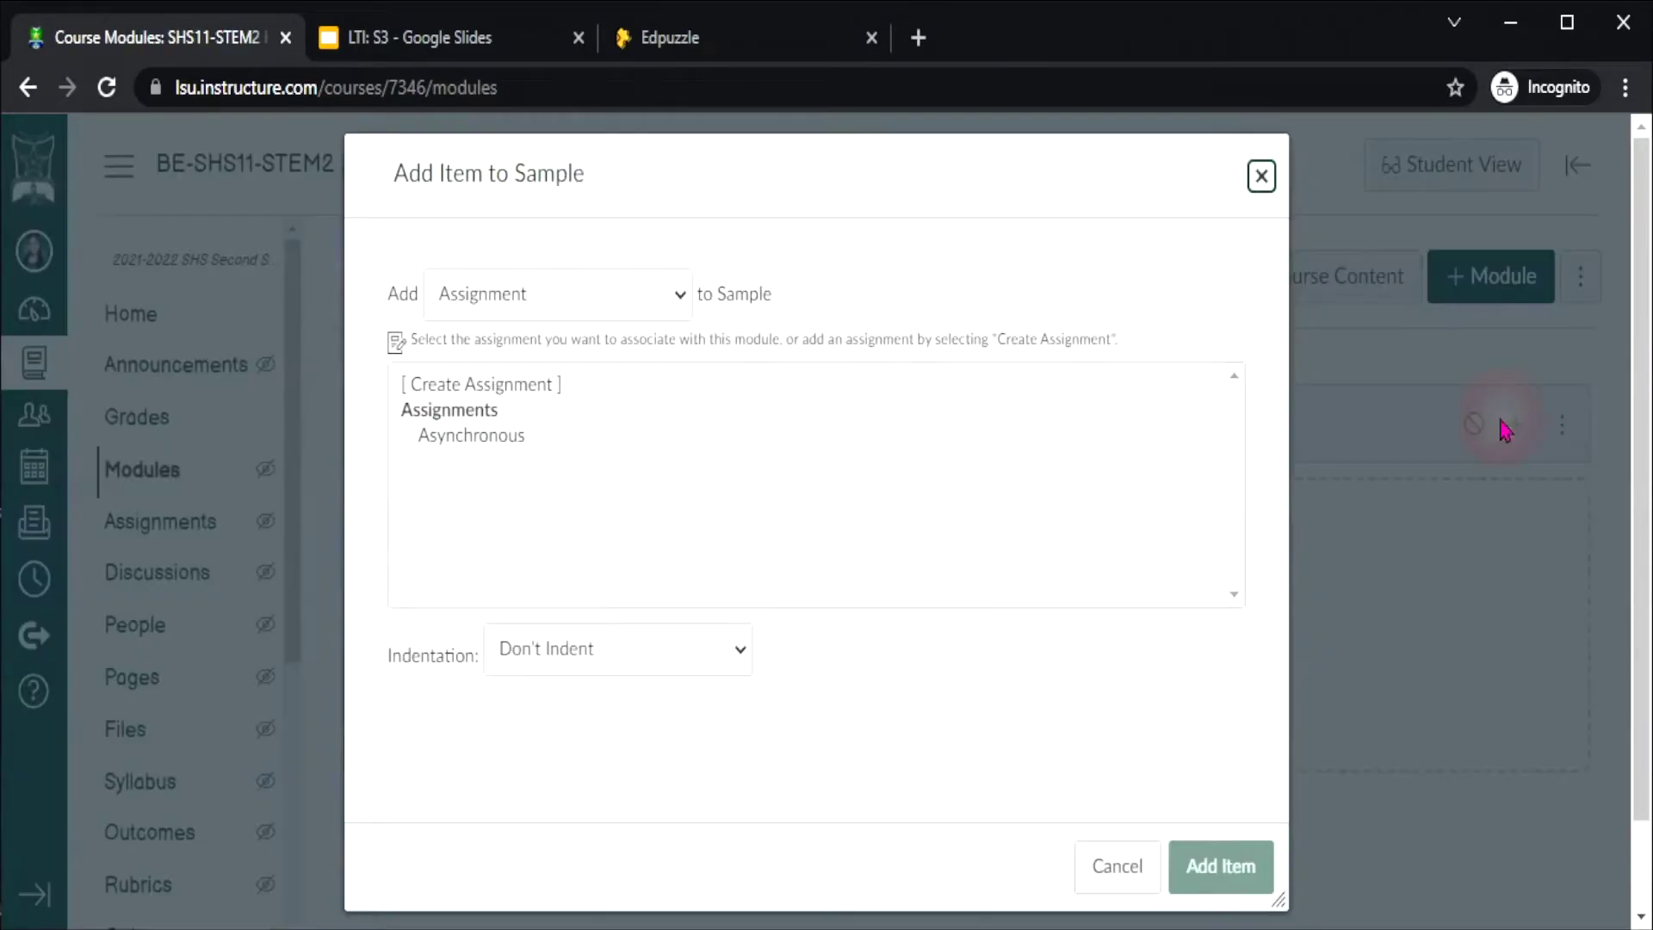
pyautogui.click(490, 279)
pyautogui.click(886, 436)
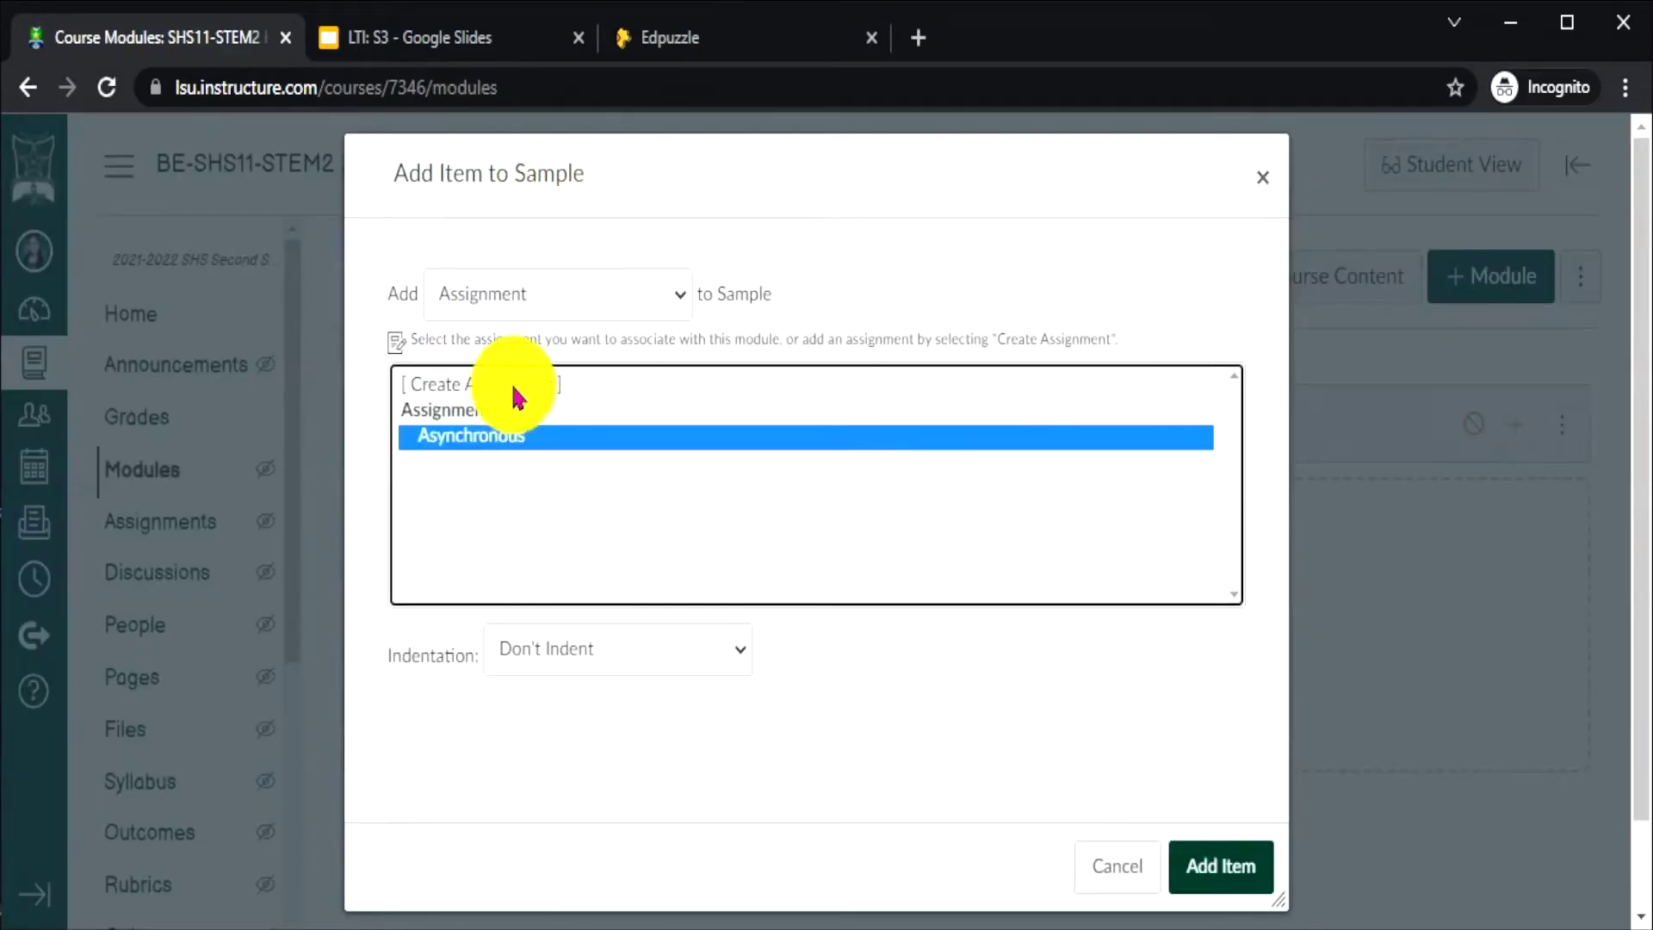
pyautogui.click(515, 389)
pyautogui.click(616, 667)
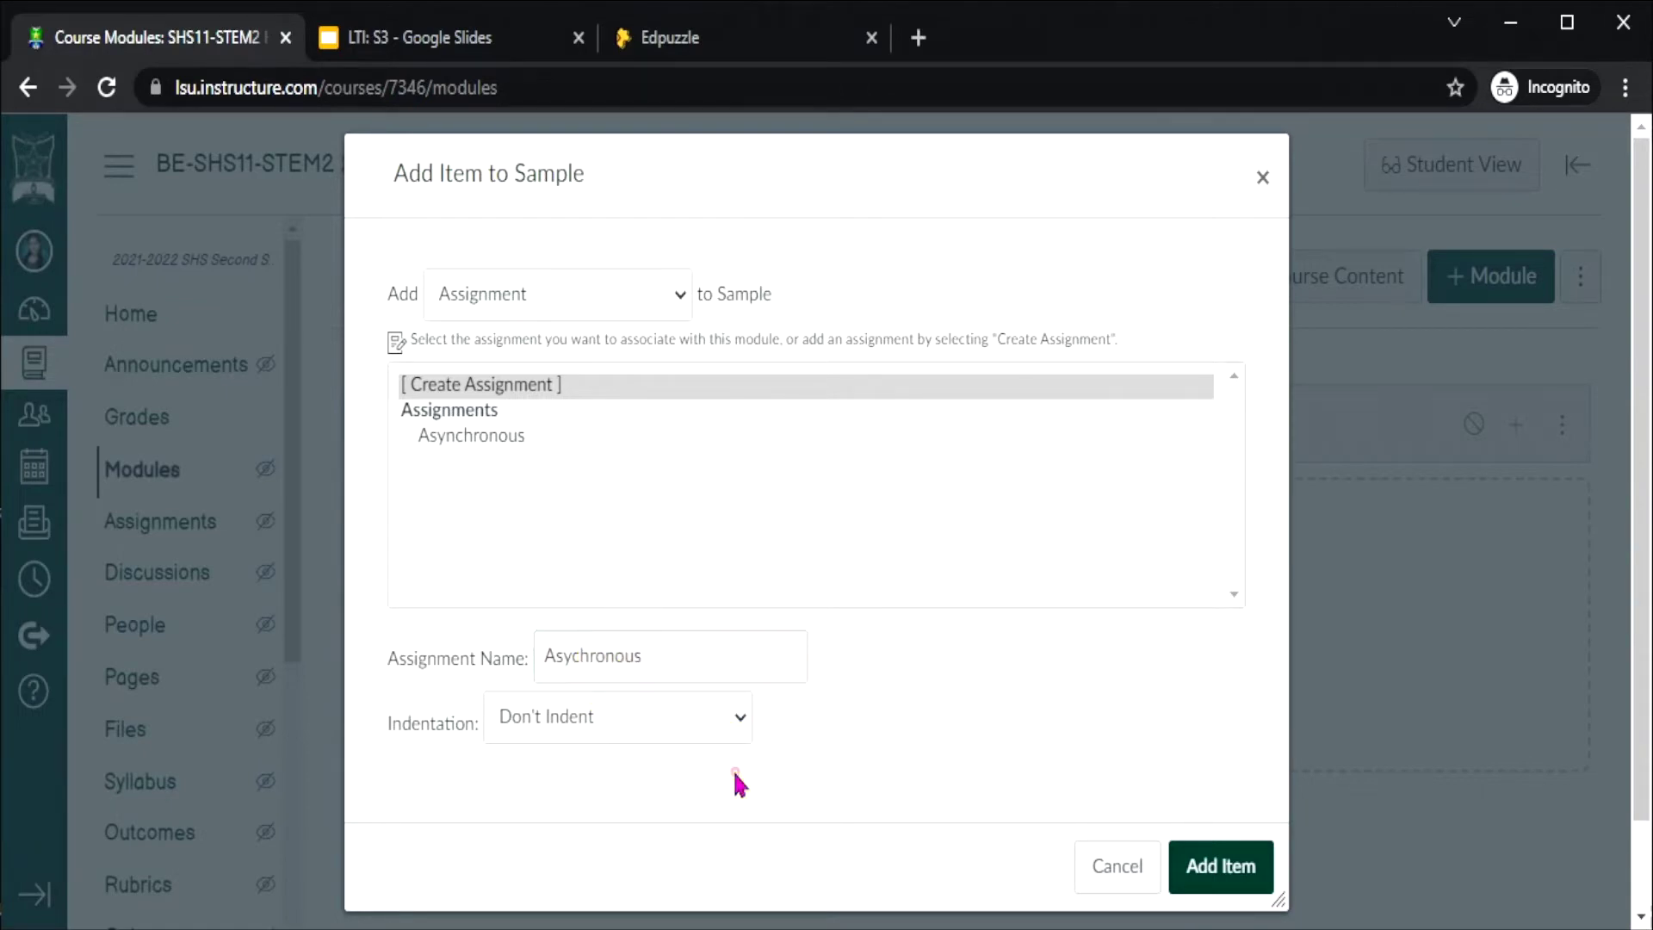
pyautogui.click(1238, 871)
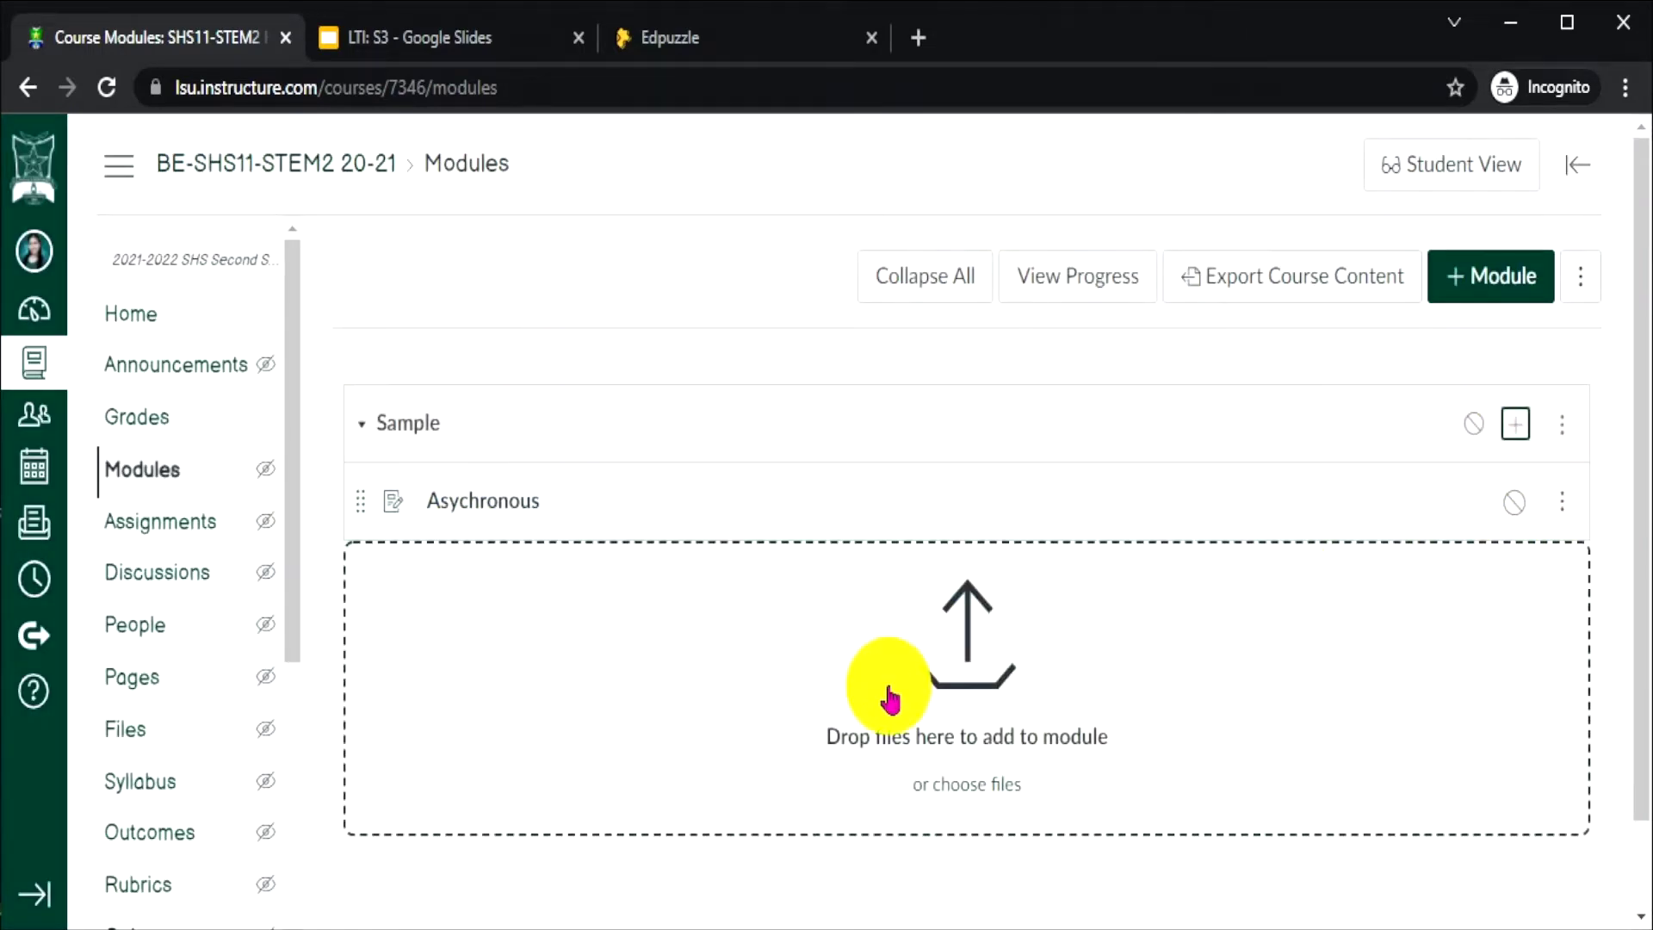
# Step: Open the Asychronous assignment from the Sample module
pyautogui.scroll(-1, 886, 683)
pyautogui.click(493, 409)
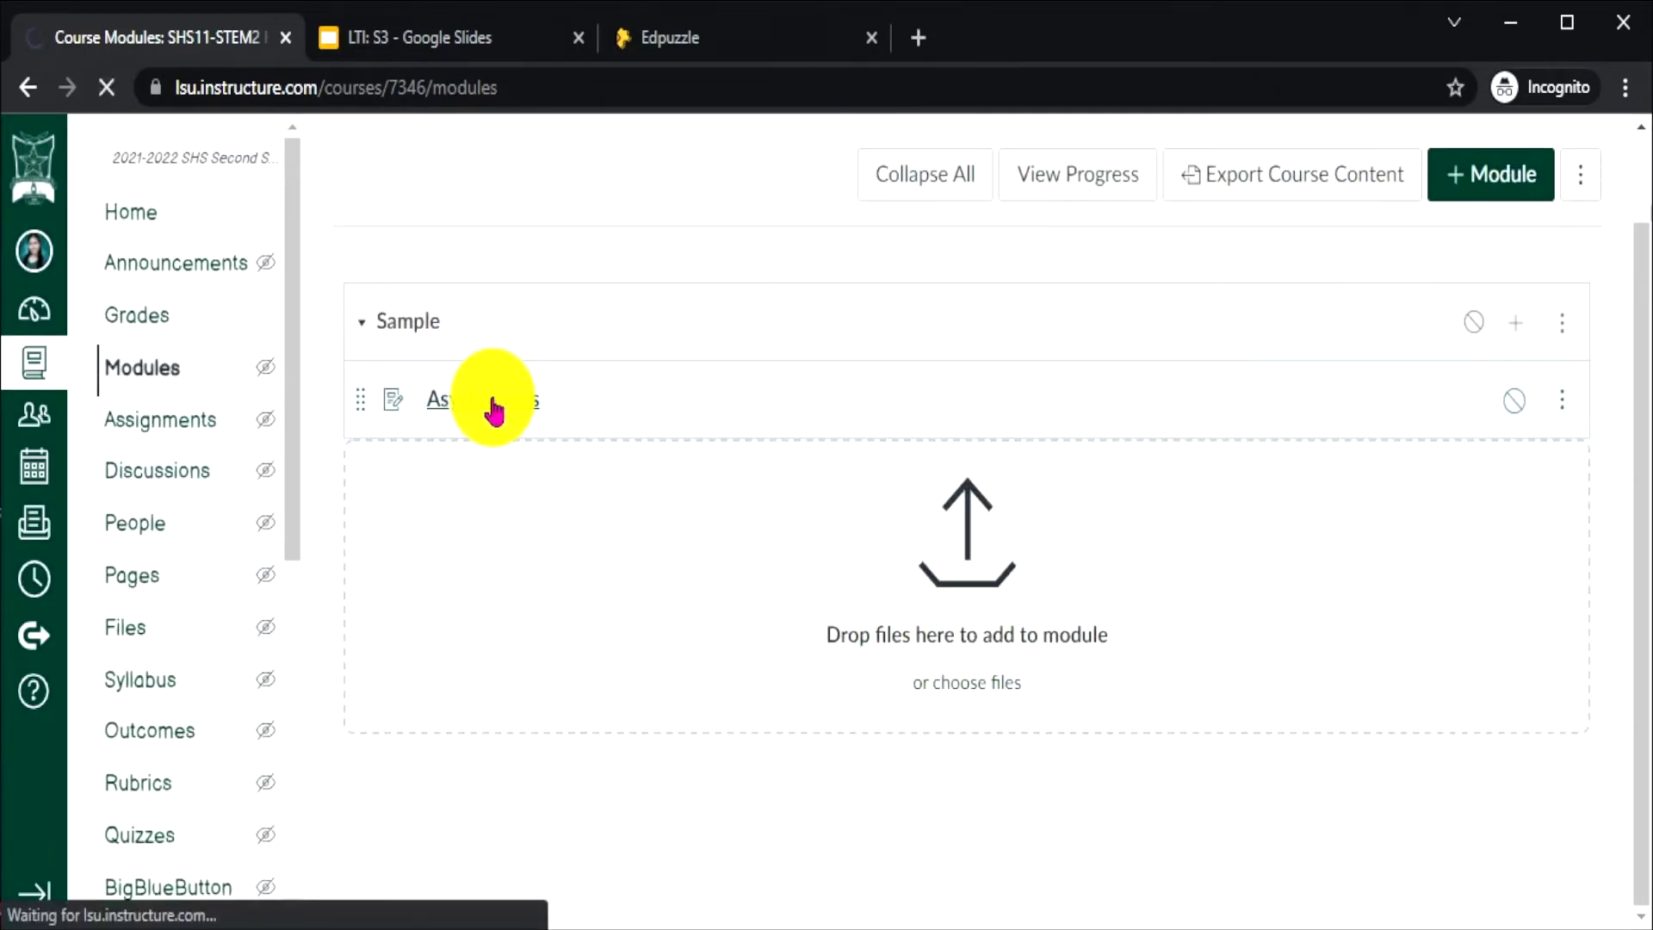
pyautogui.scroll(-1, 775, 499)
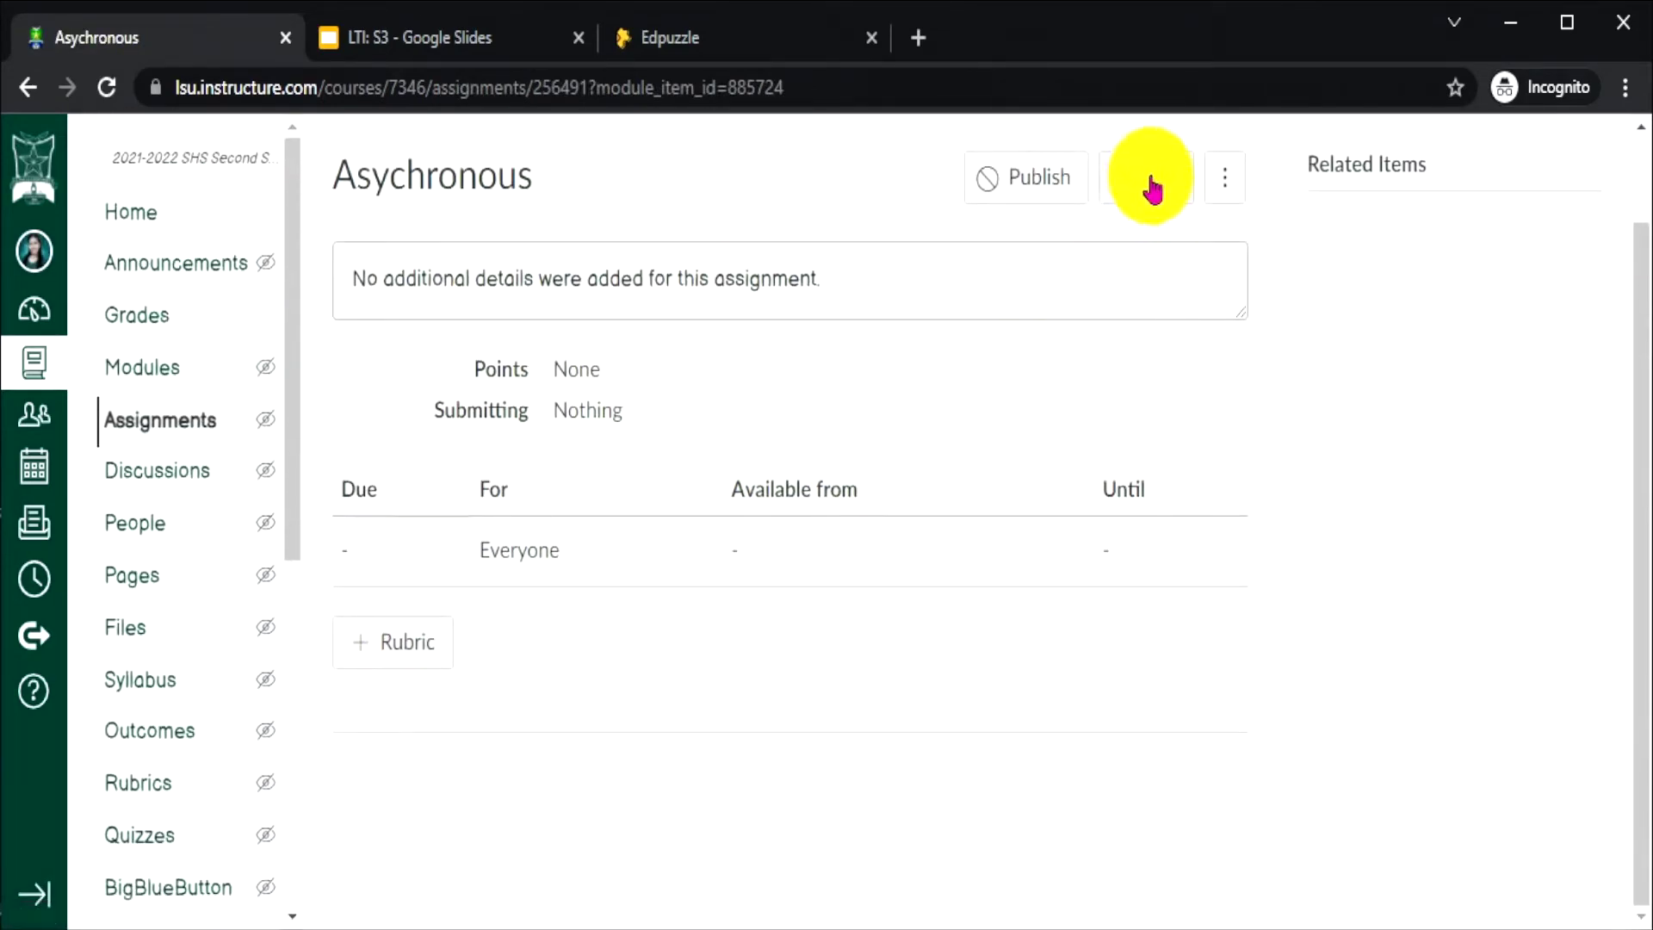
# Step: Edit the Asychronous assignment and set its submission type to External Tool
pyautogui.click(1151, 182)
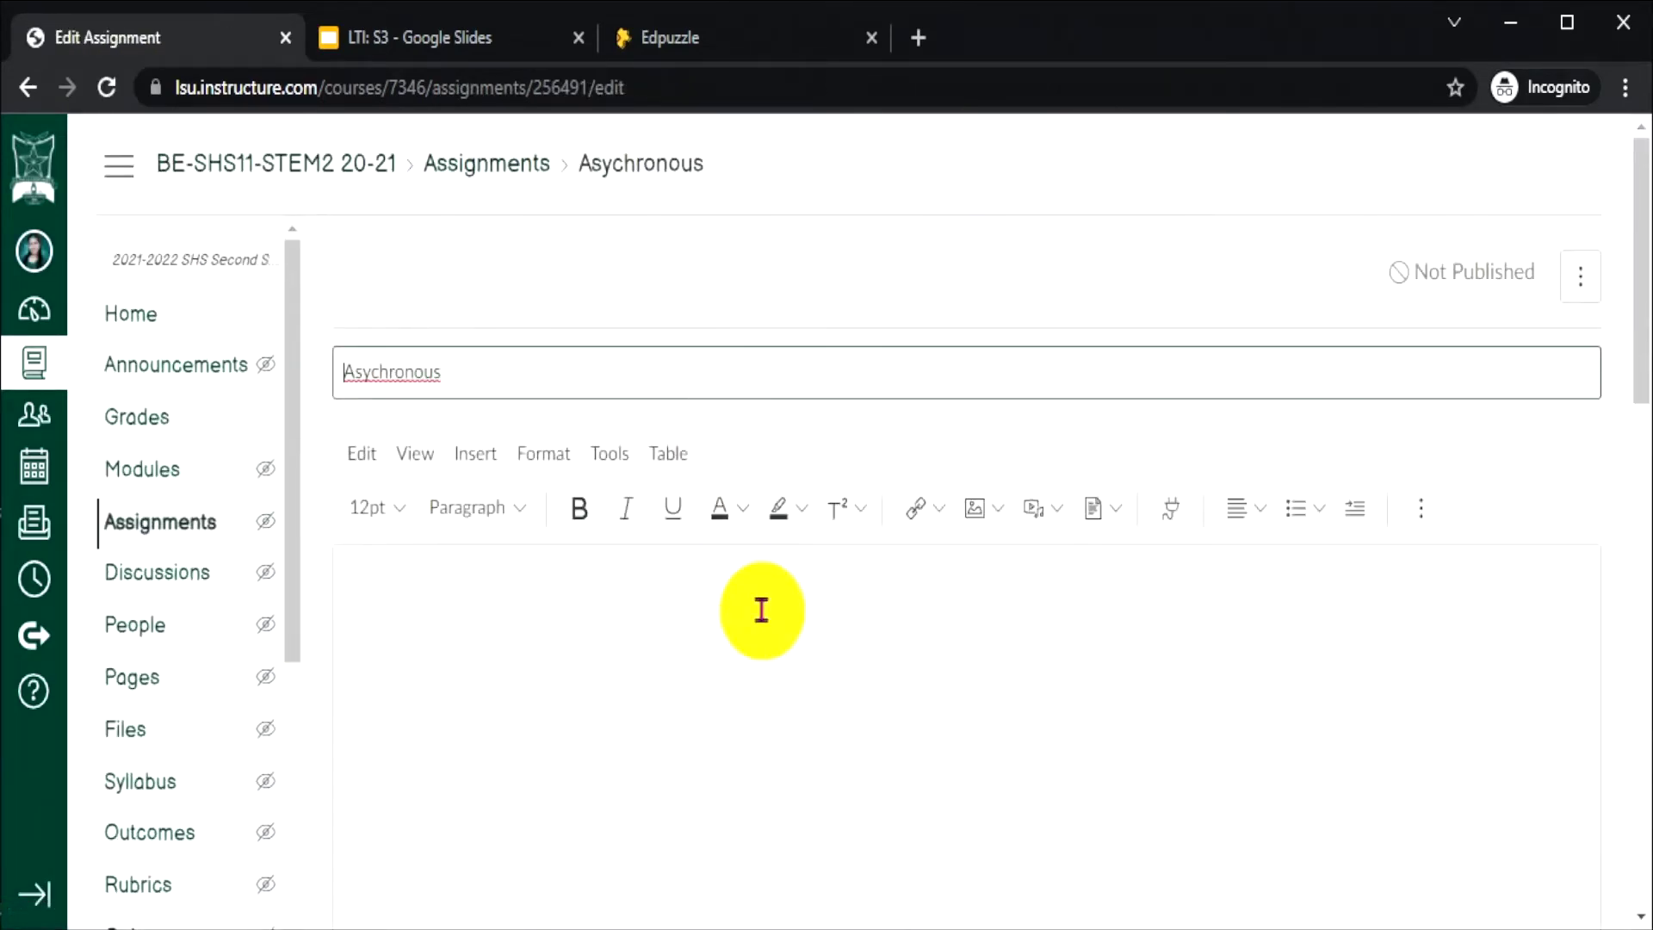
pyautogui.scroll(-9, 762, 615)
pyautogui.scroll(2, 769, 635)
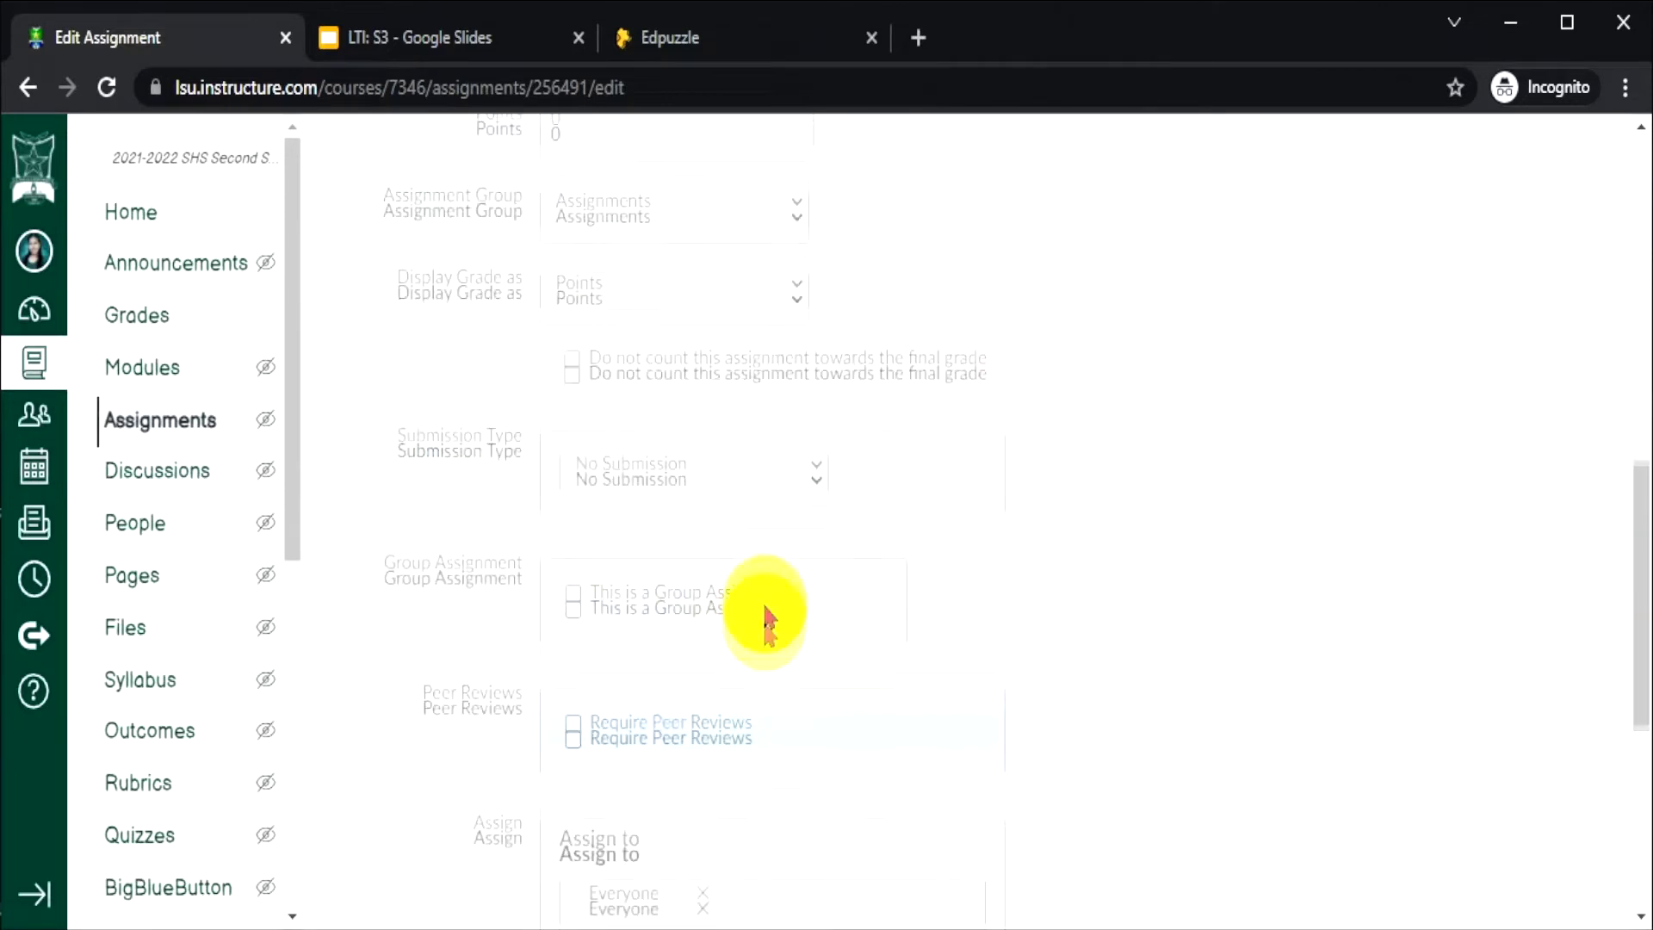
pyautogui.click(747, 469)
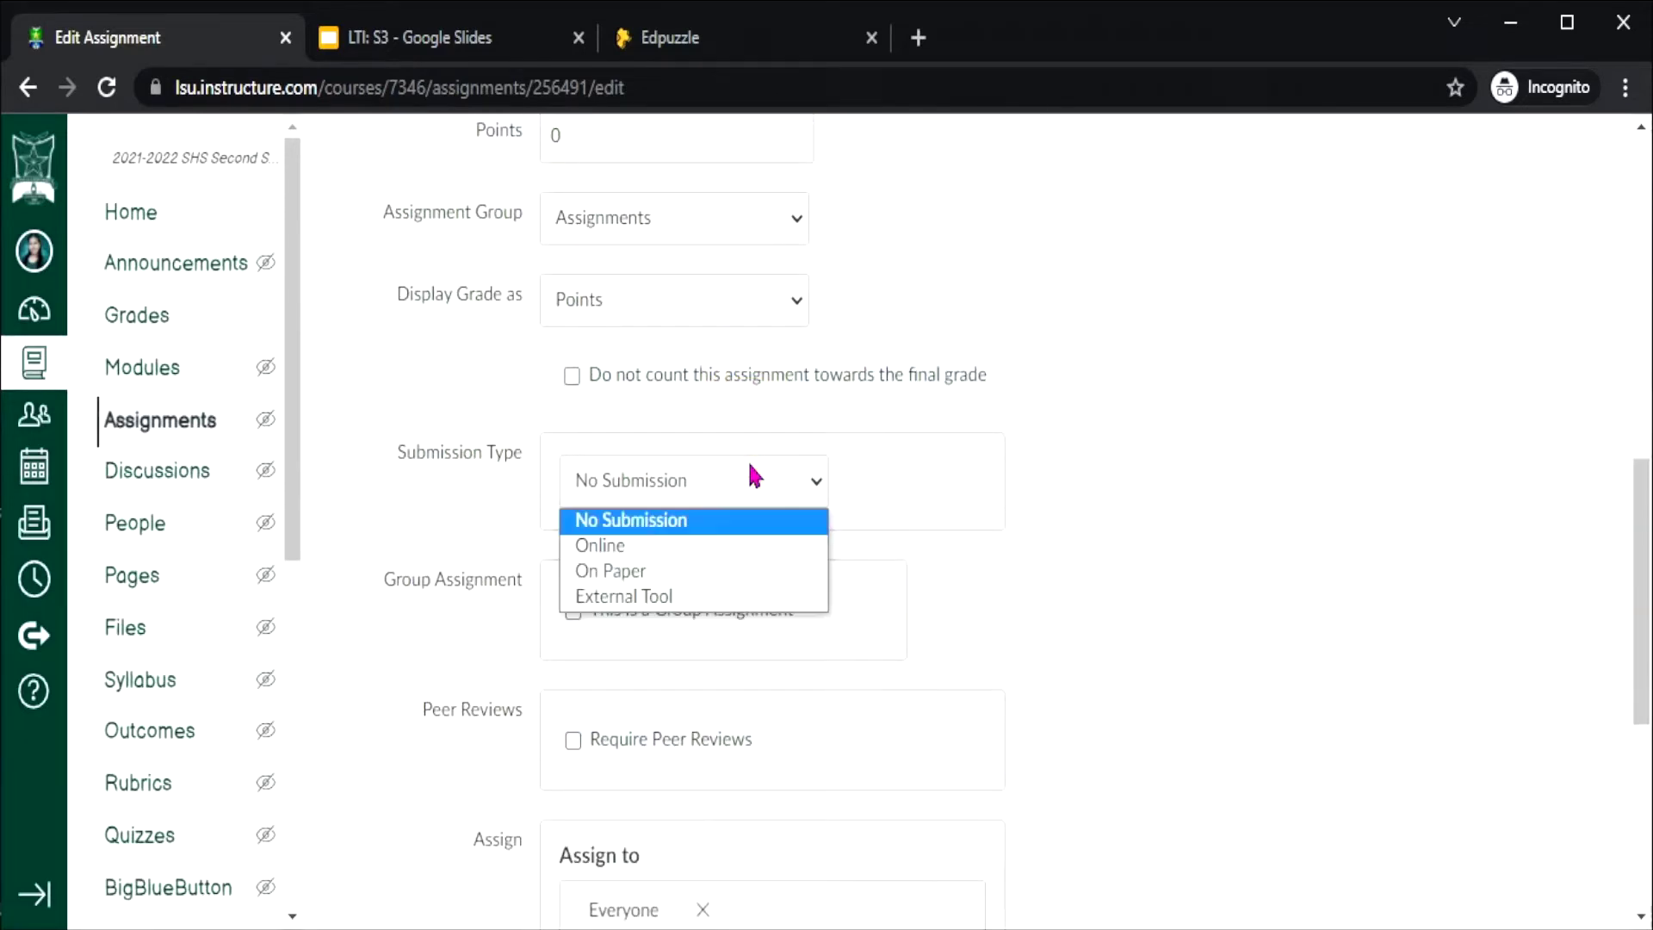
pyautogui.click(742, 597)
# Step: Choose the EdPuzzle tool in the Configure External Tool picker
pyautogui.click(946, 661)
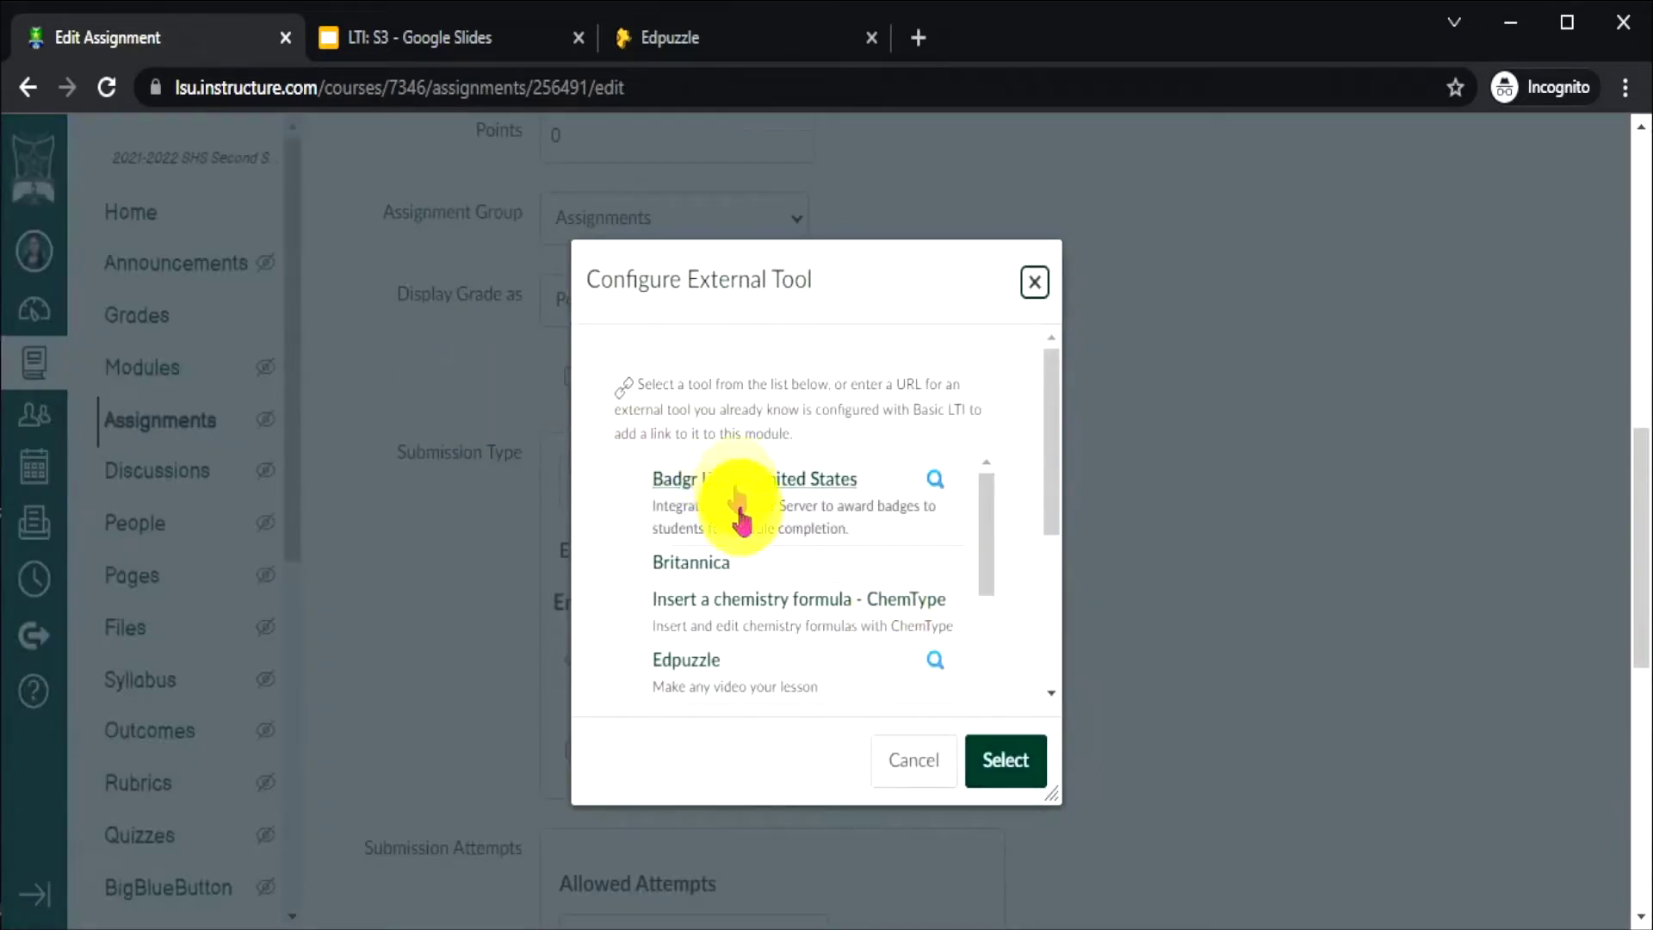
pyautogui.scroll(-3, 763, 516)
pyautogui.scroll(2, 755, 564)
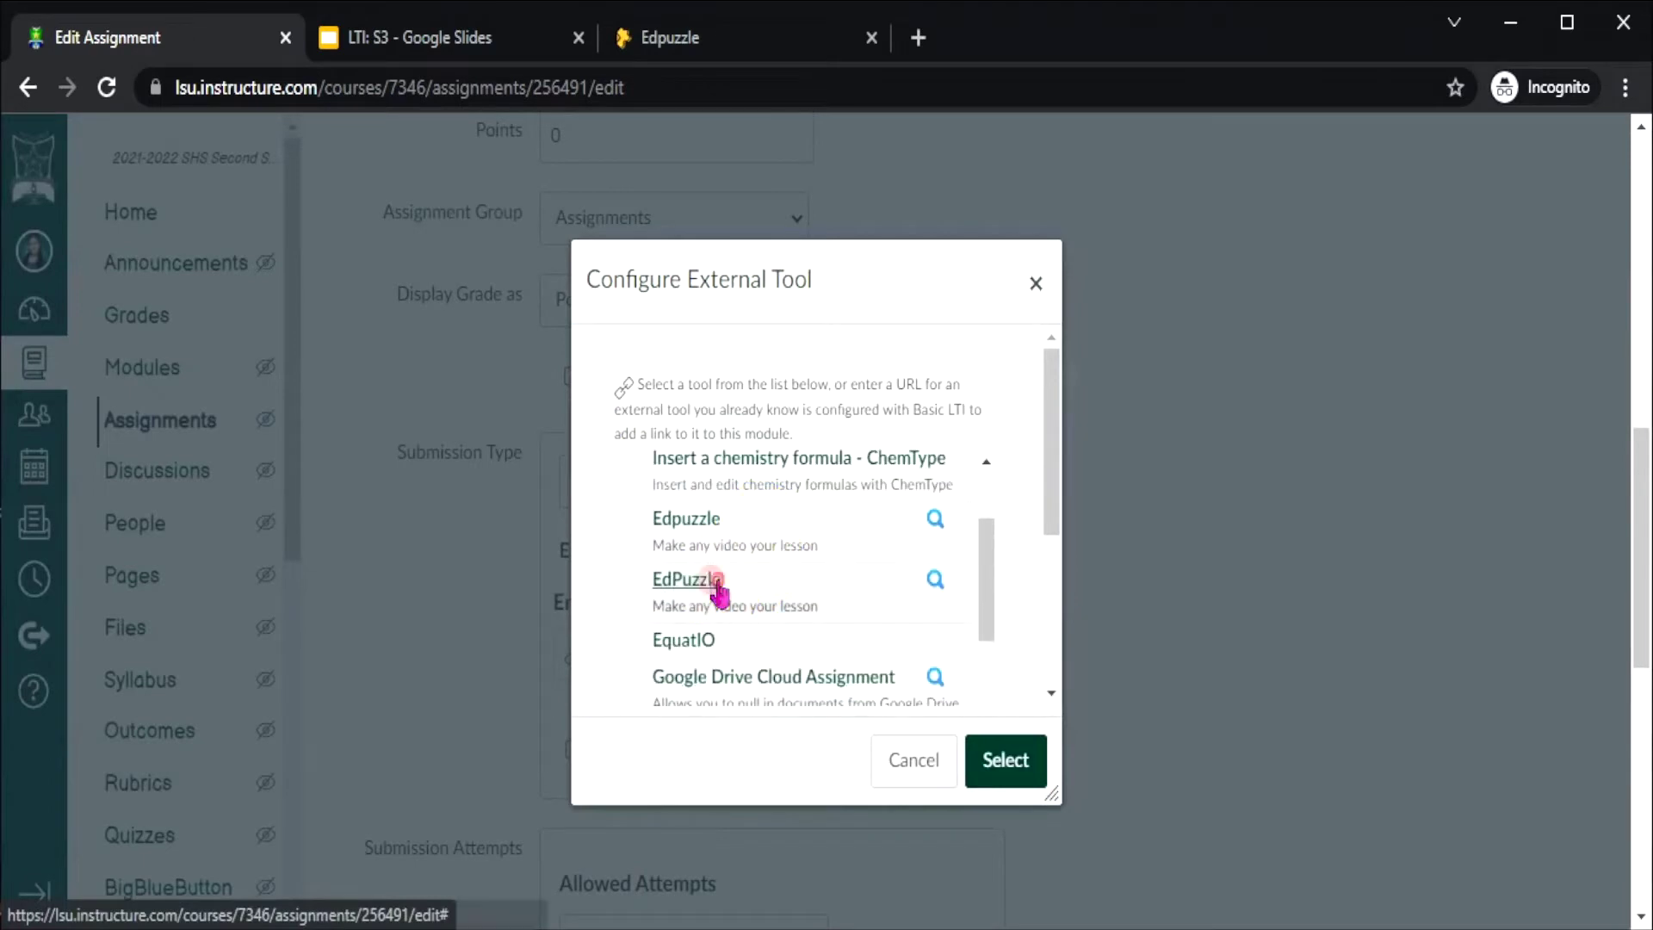
pyautogui.click(720, 579)
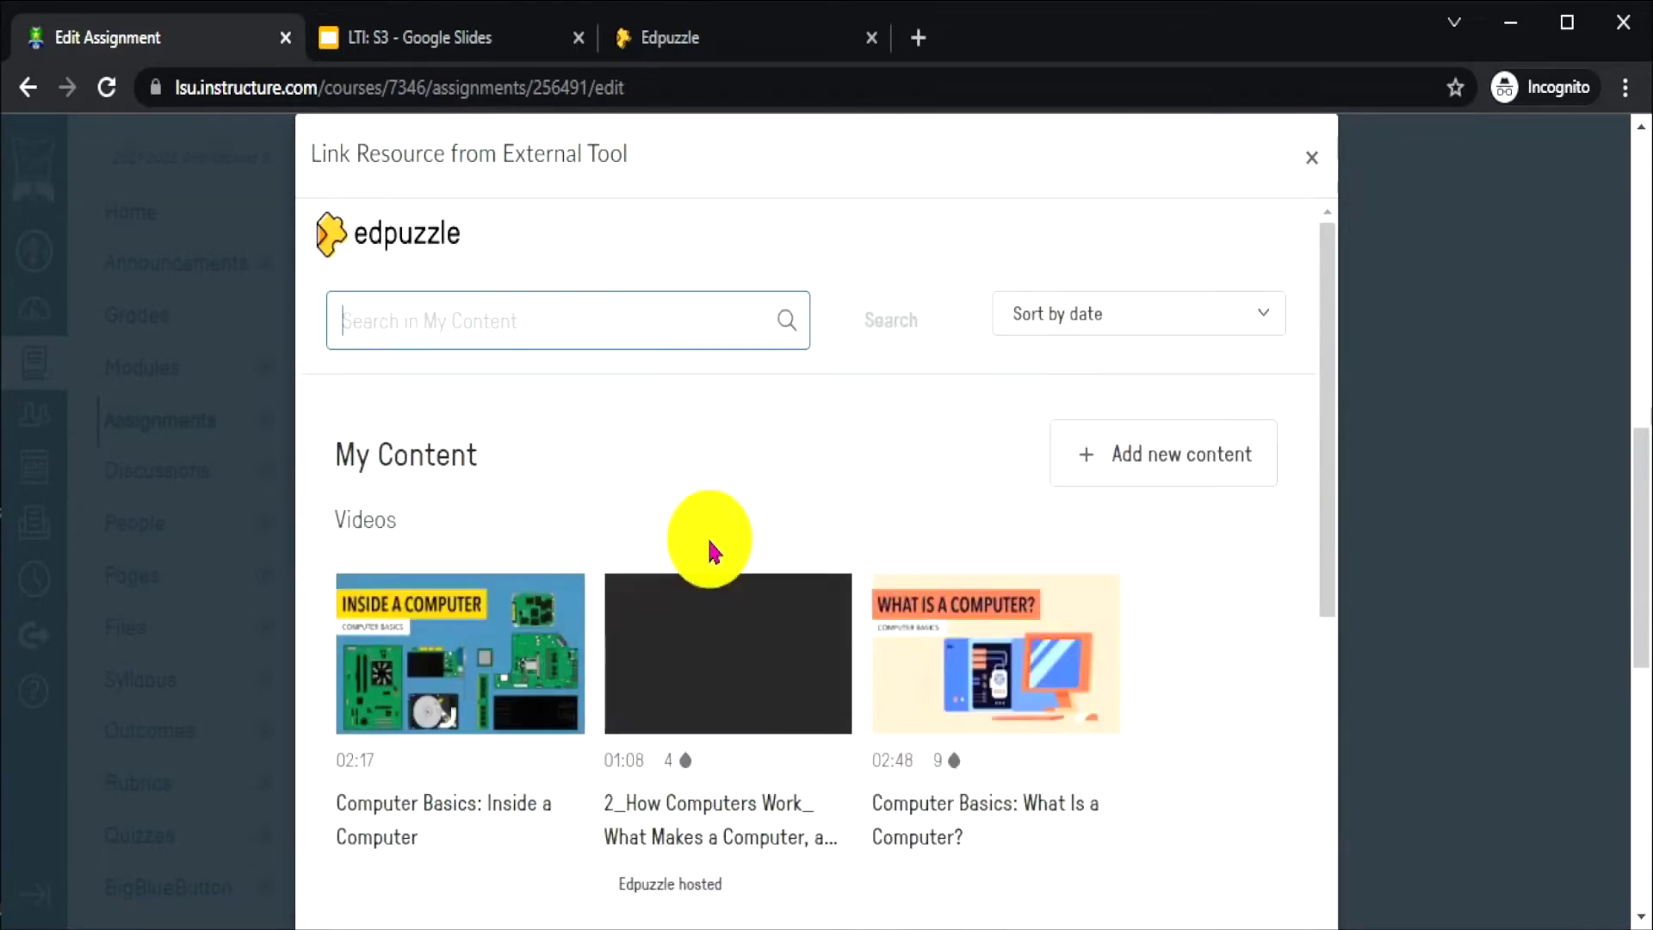
# Step: Set the 'Computer Basics: Inside a Computer' Edpuzzle video as the tool URL and save the assignment
pyautogui.click(457, 637)
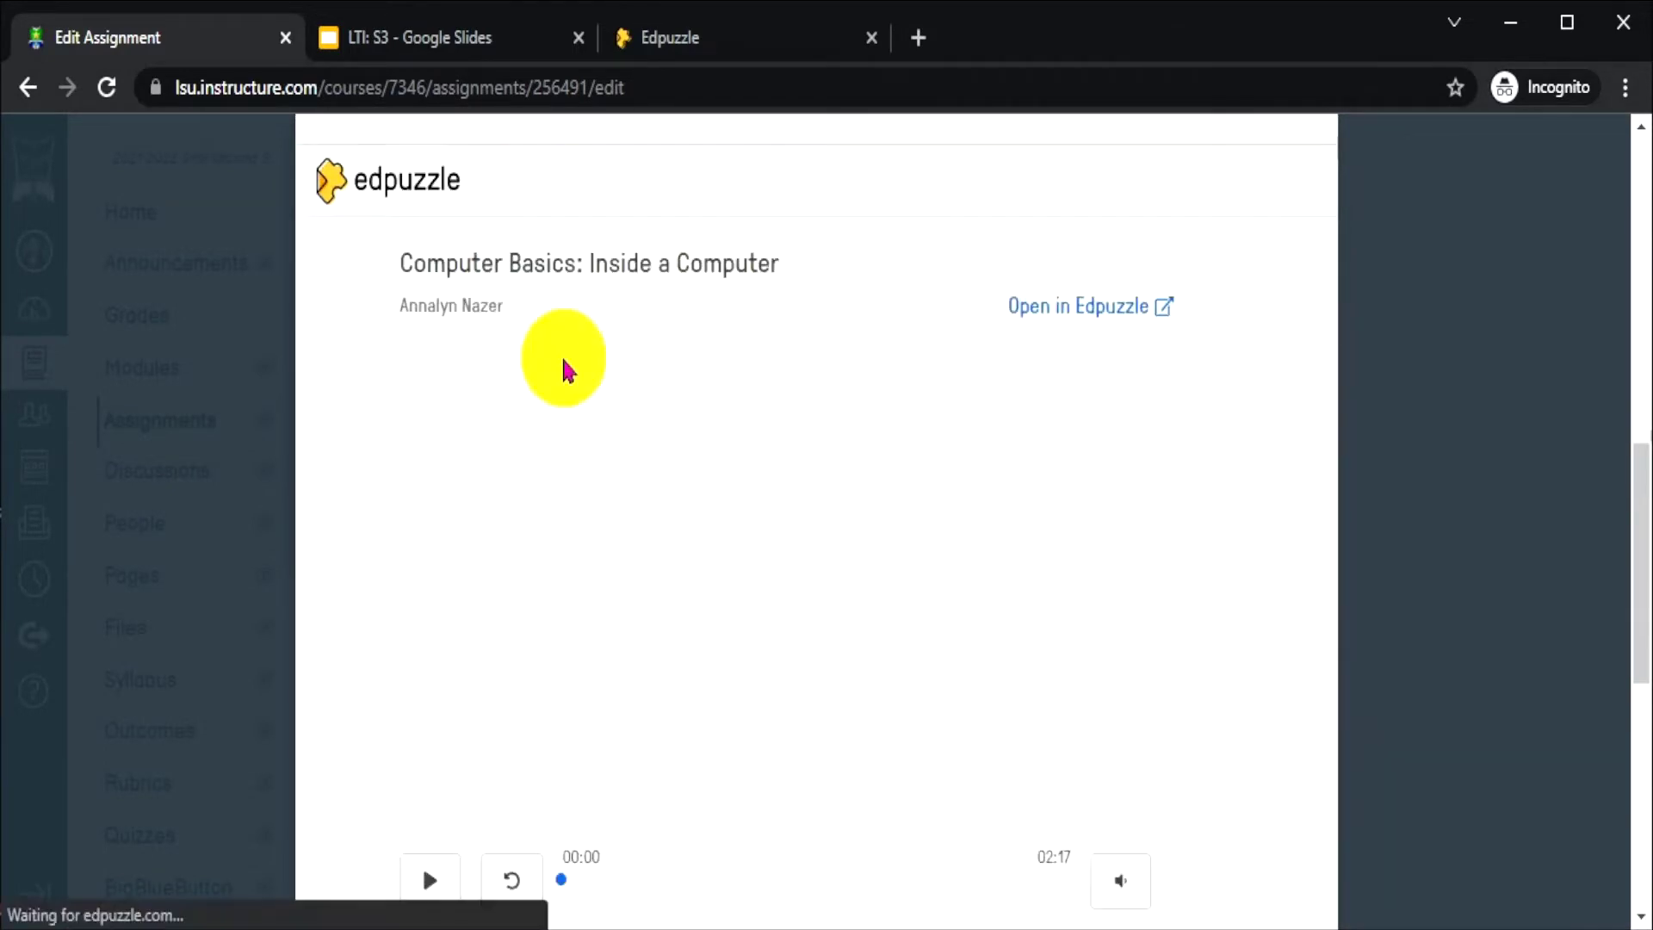
pyautogui.scroll(-5, 1033, 634)
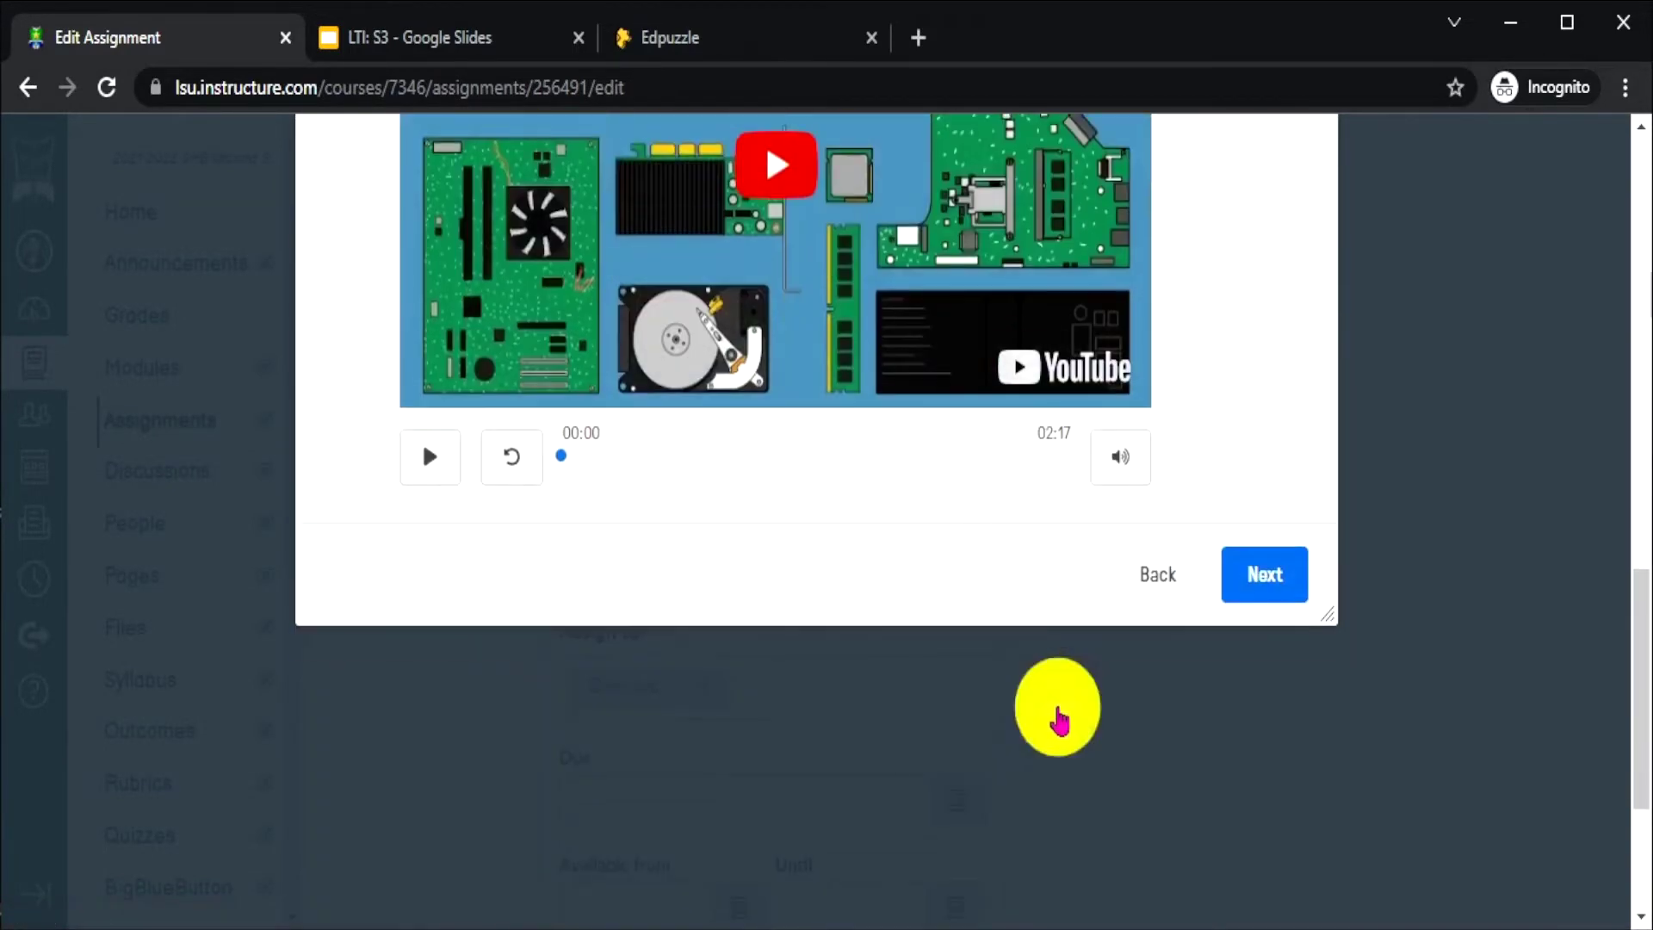
pyautogui.click(1277, 584)
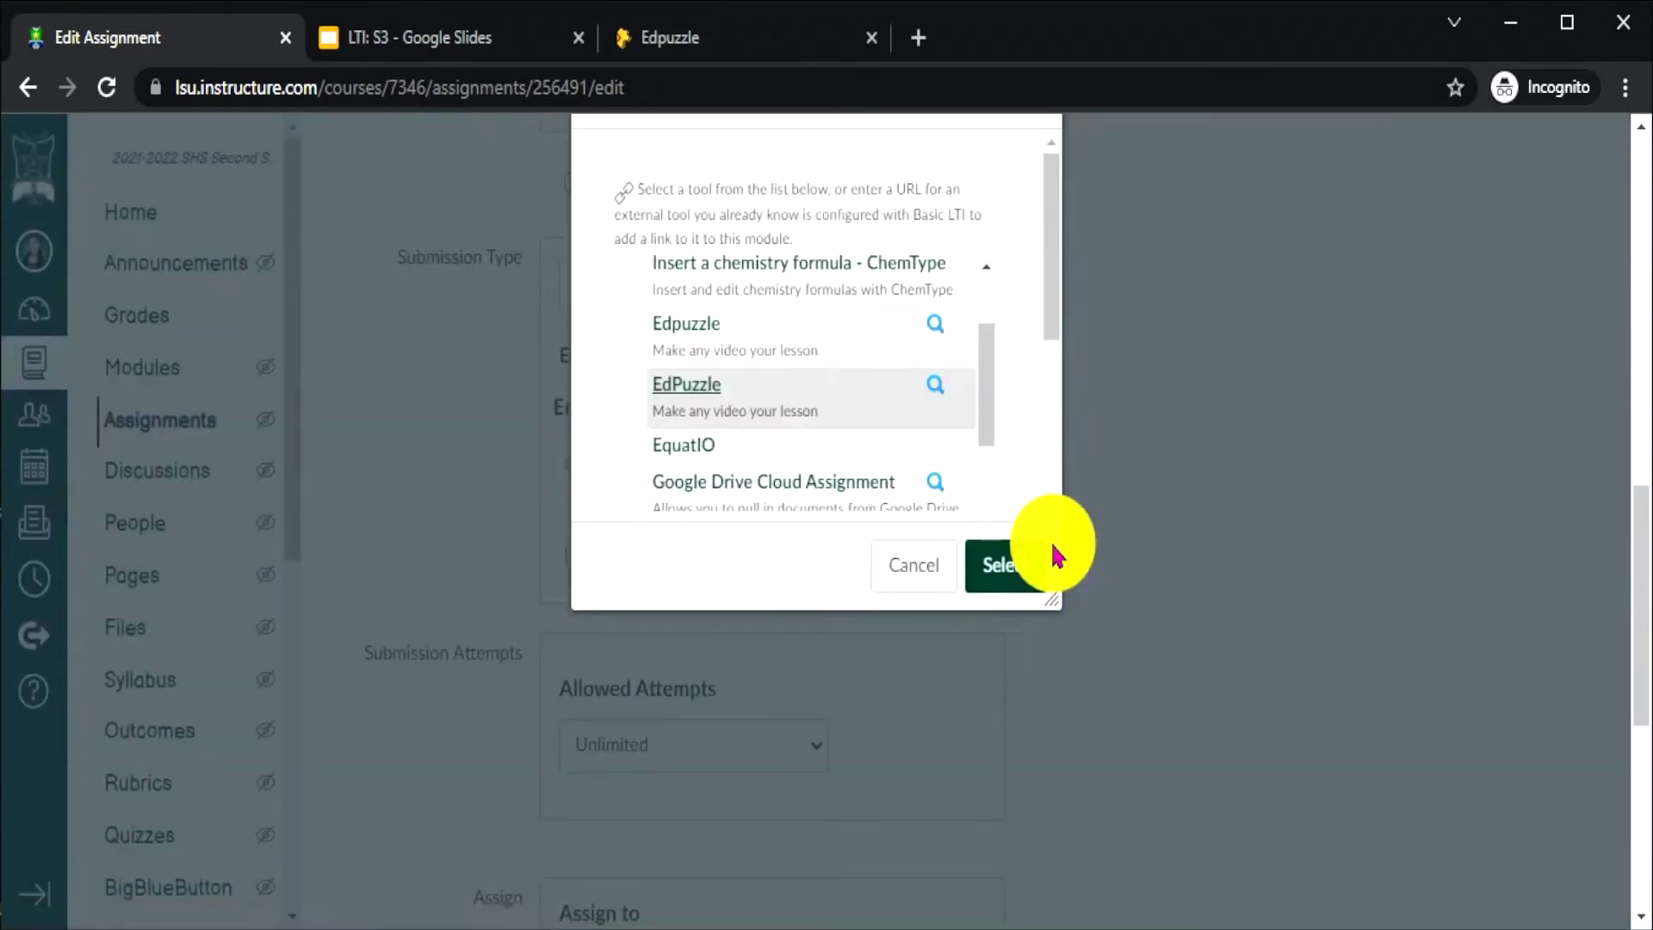
pyautogui.scroll(-8, 908, 447)
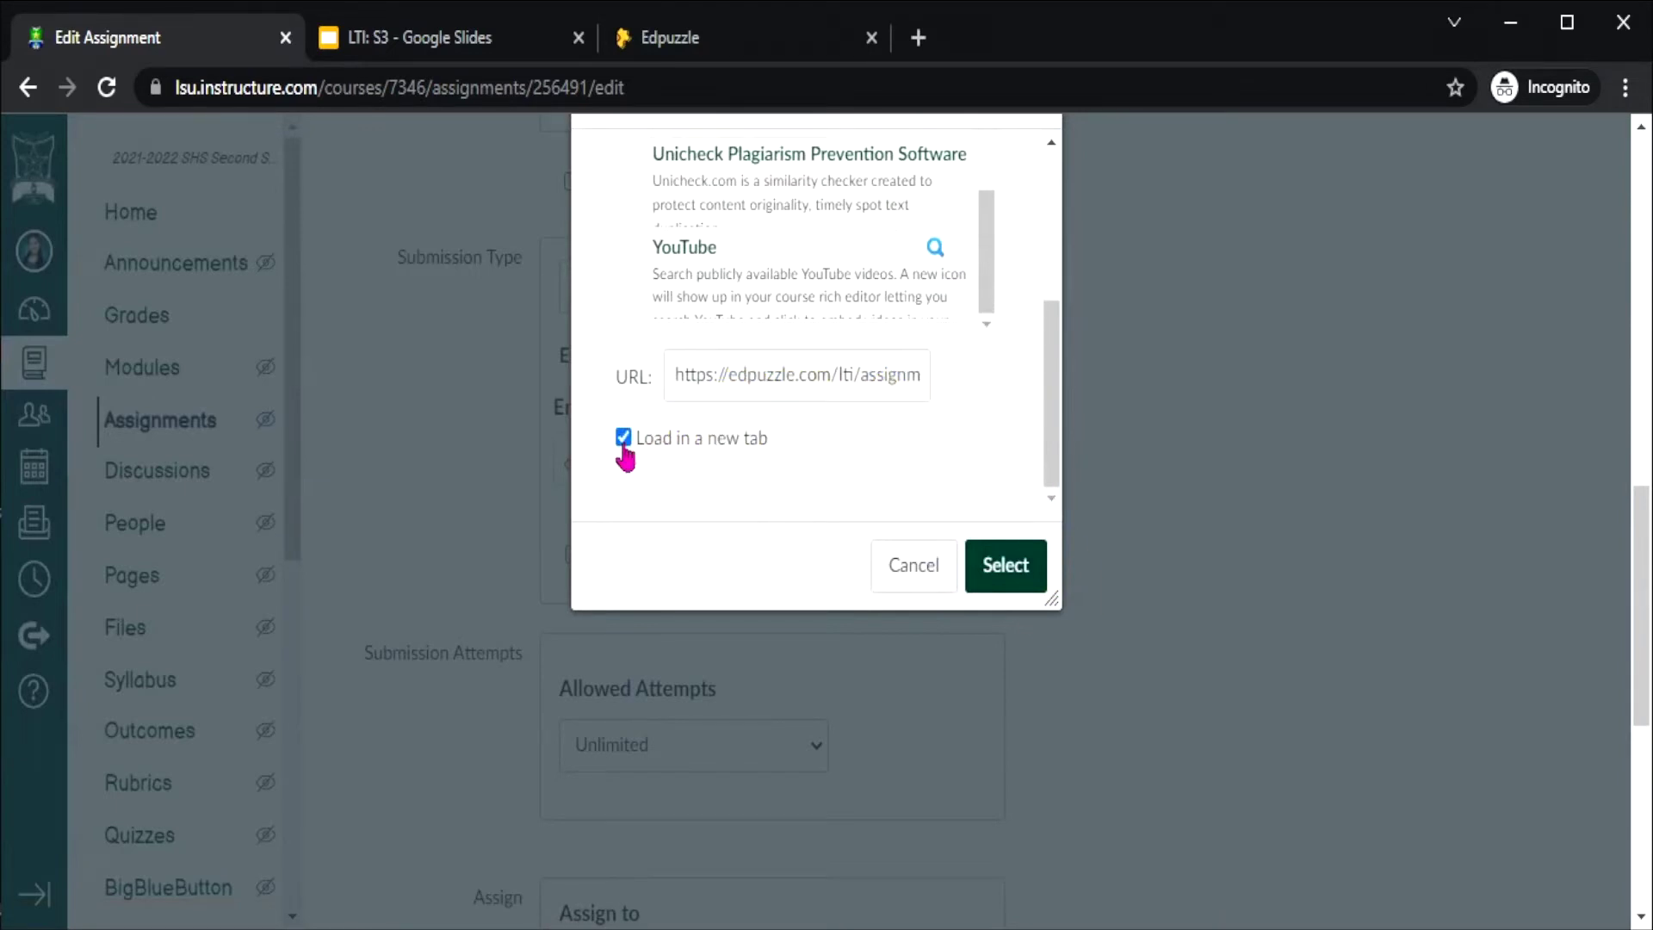
pyautogui.click(1033, 578)
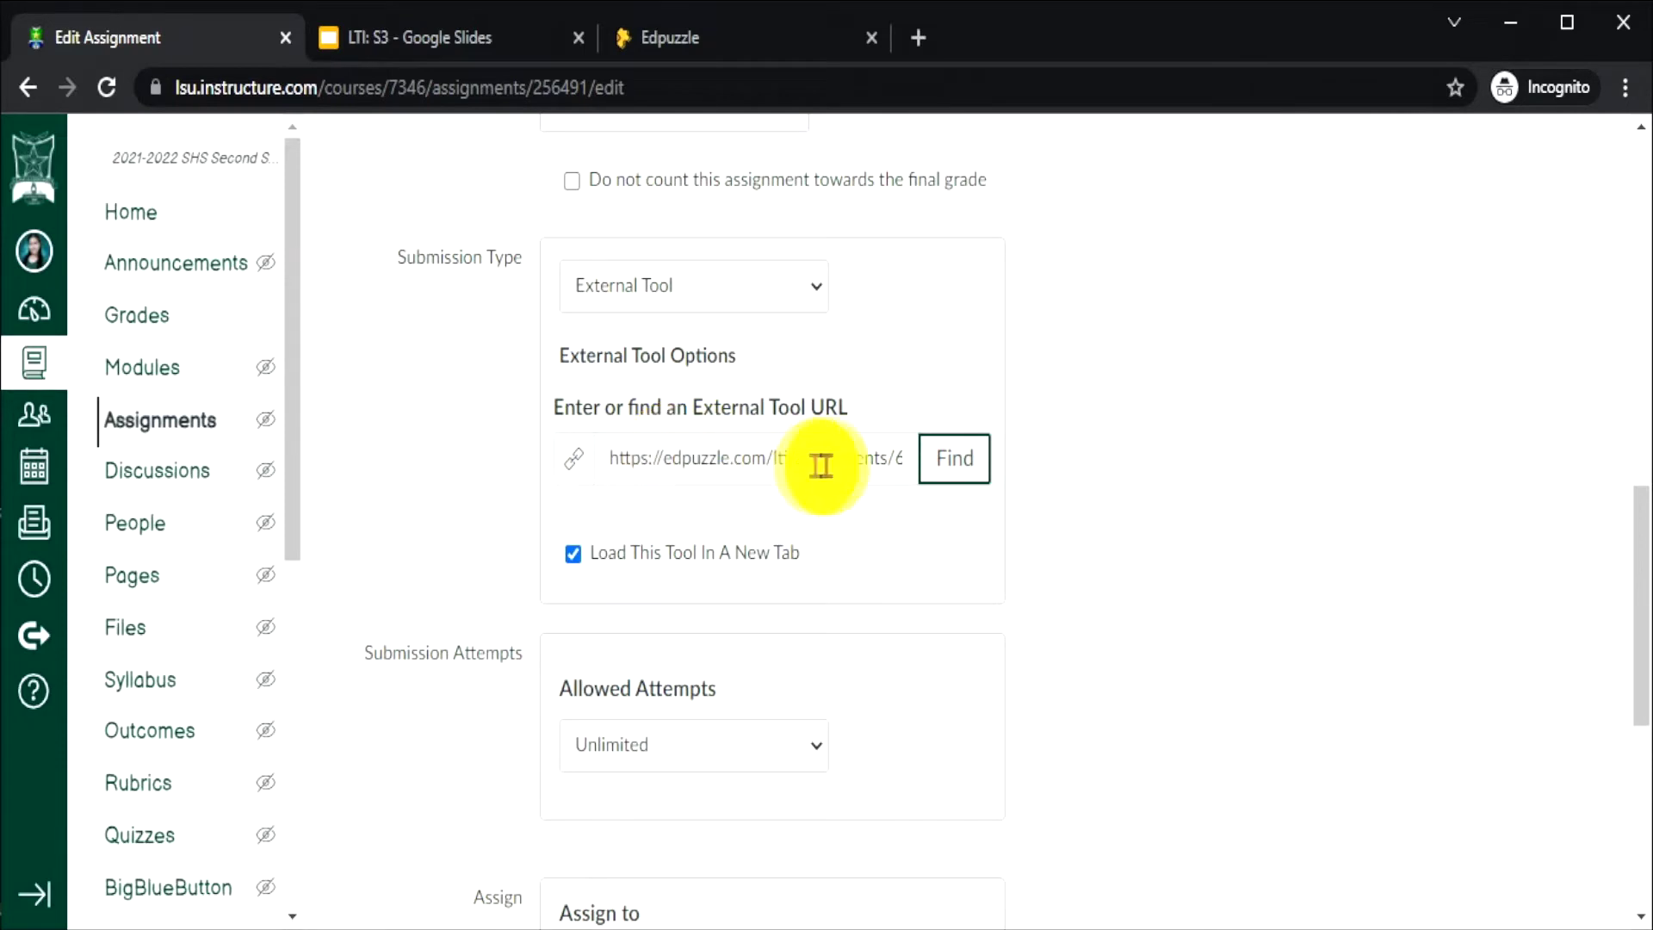
pyautogui.scroll(-5, 1123, 722)
pyautogui.scroll(-2, 1123, 721)
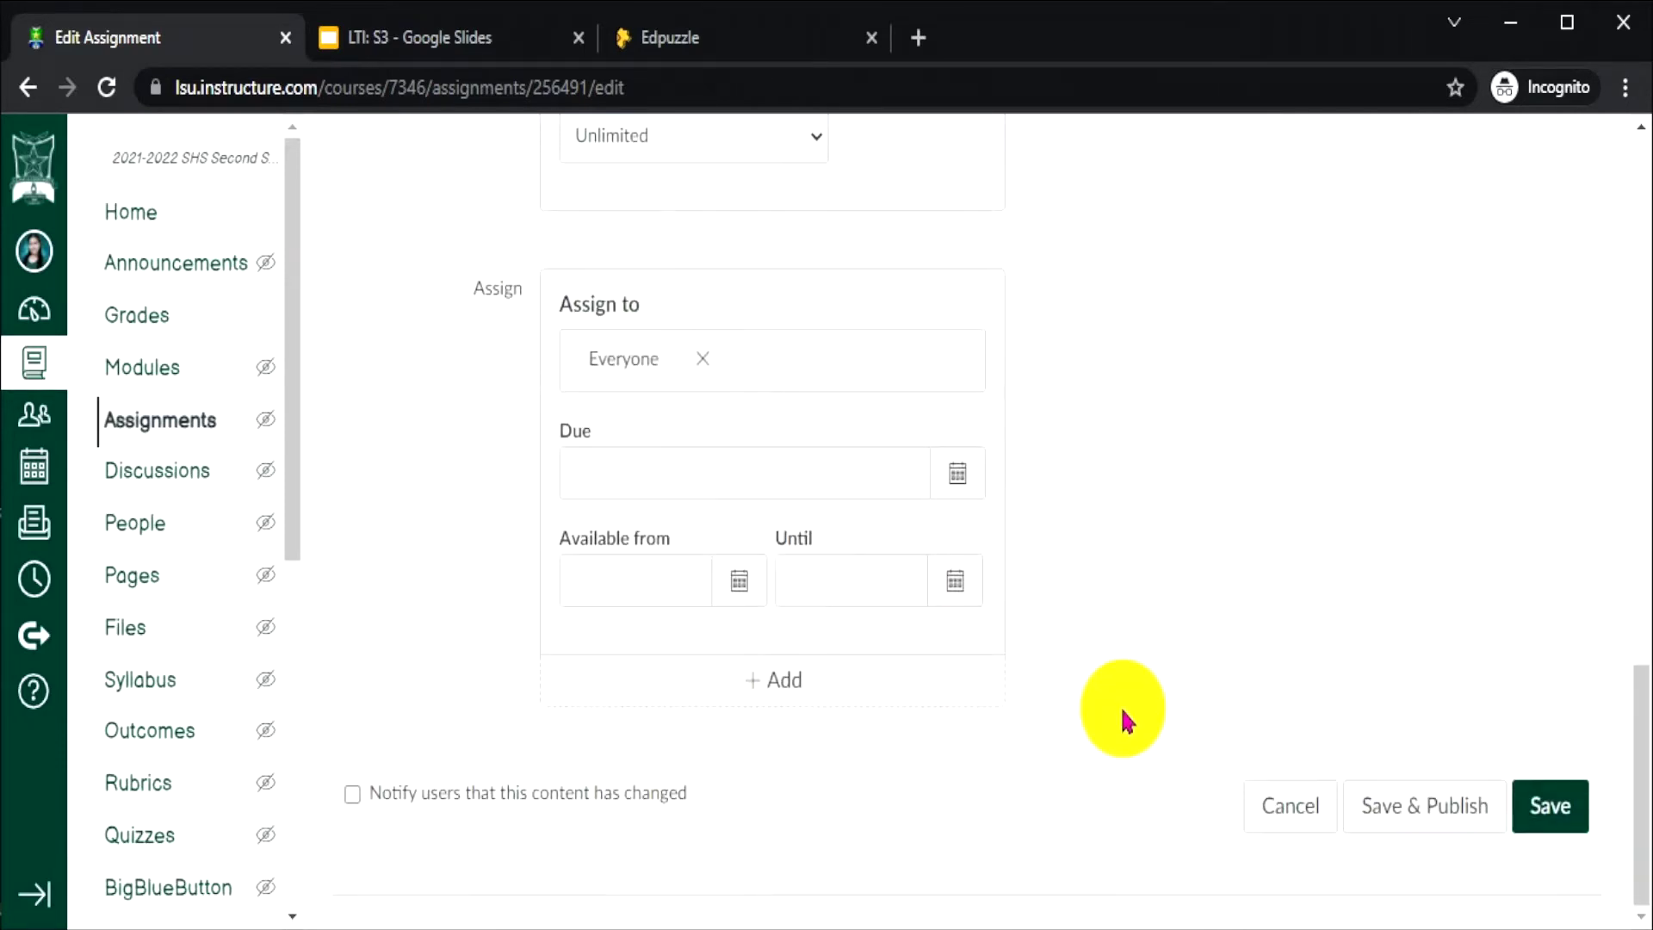
pyautogui.click(1546, 809)
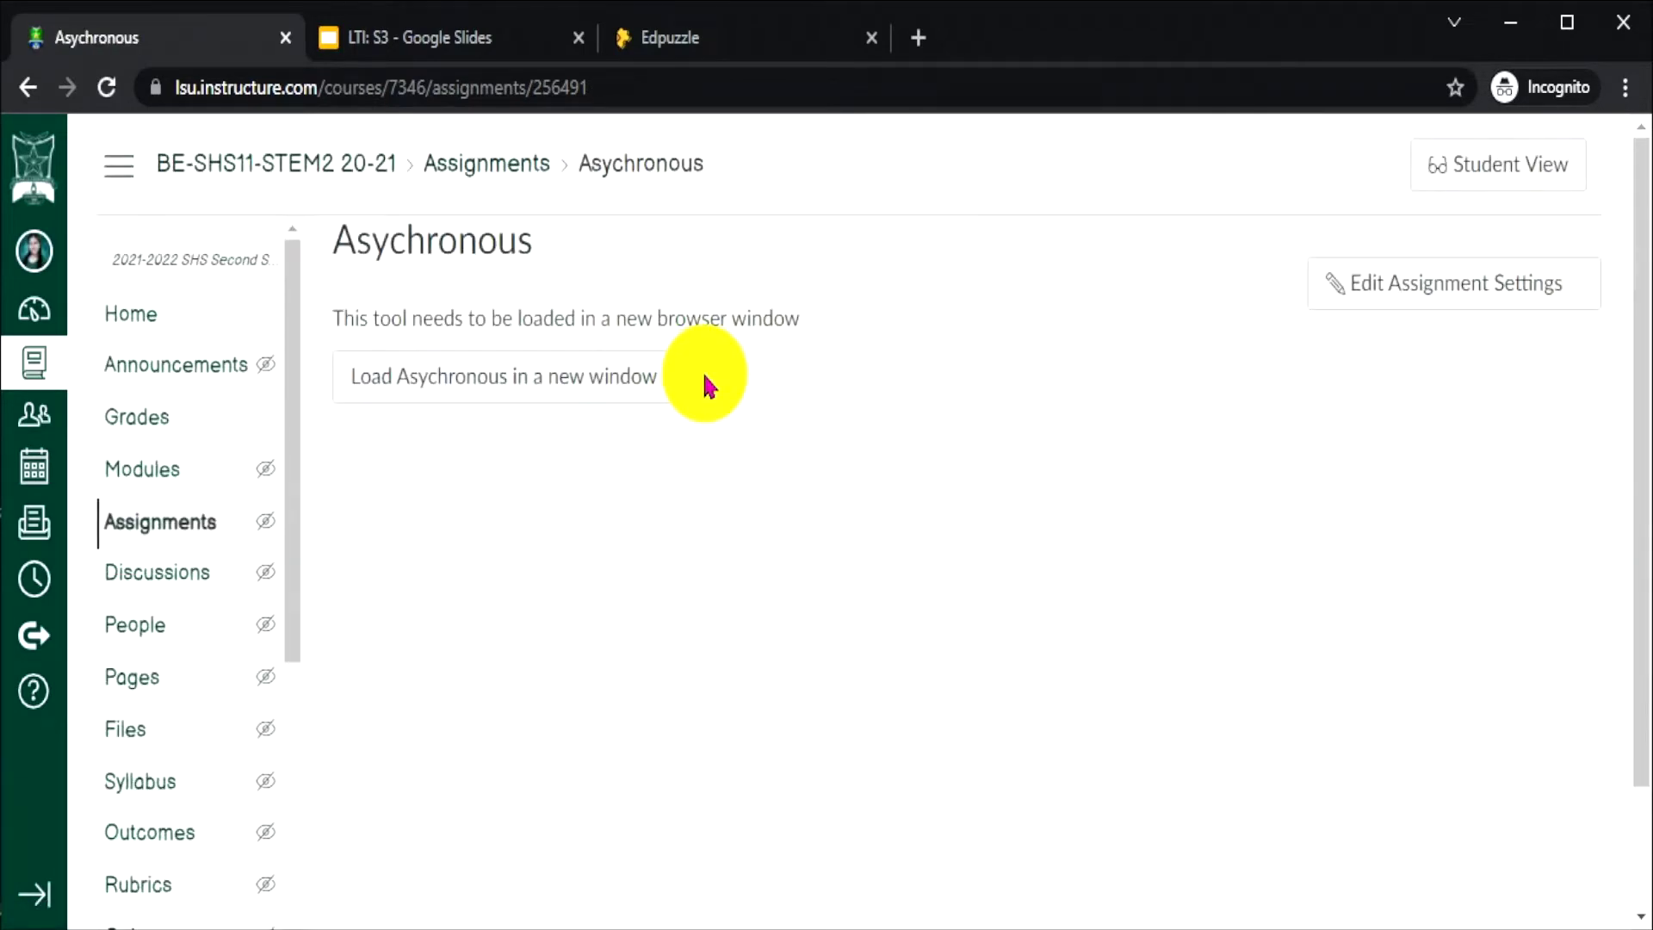
# Step: Launch Asychronous in a new window, then return to the Canvas course modules
pyautogui.click(634, 380)
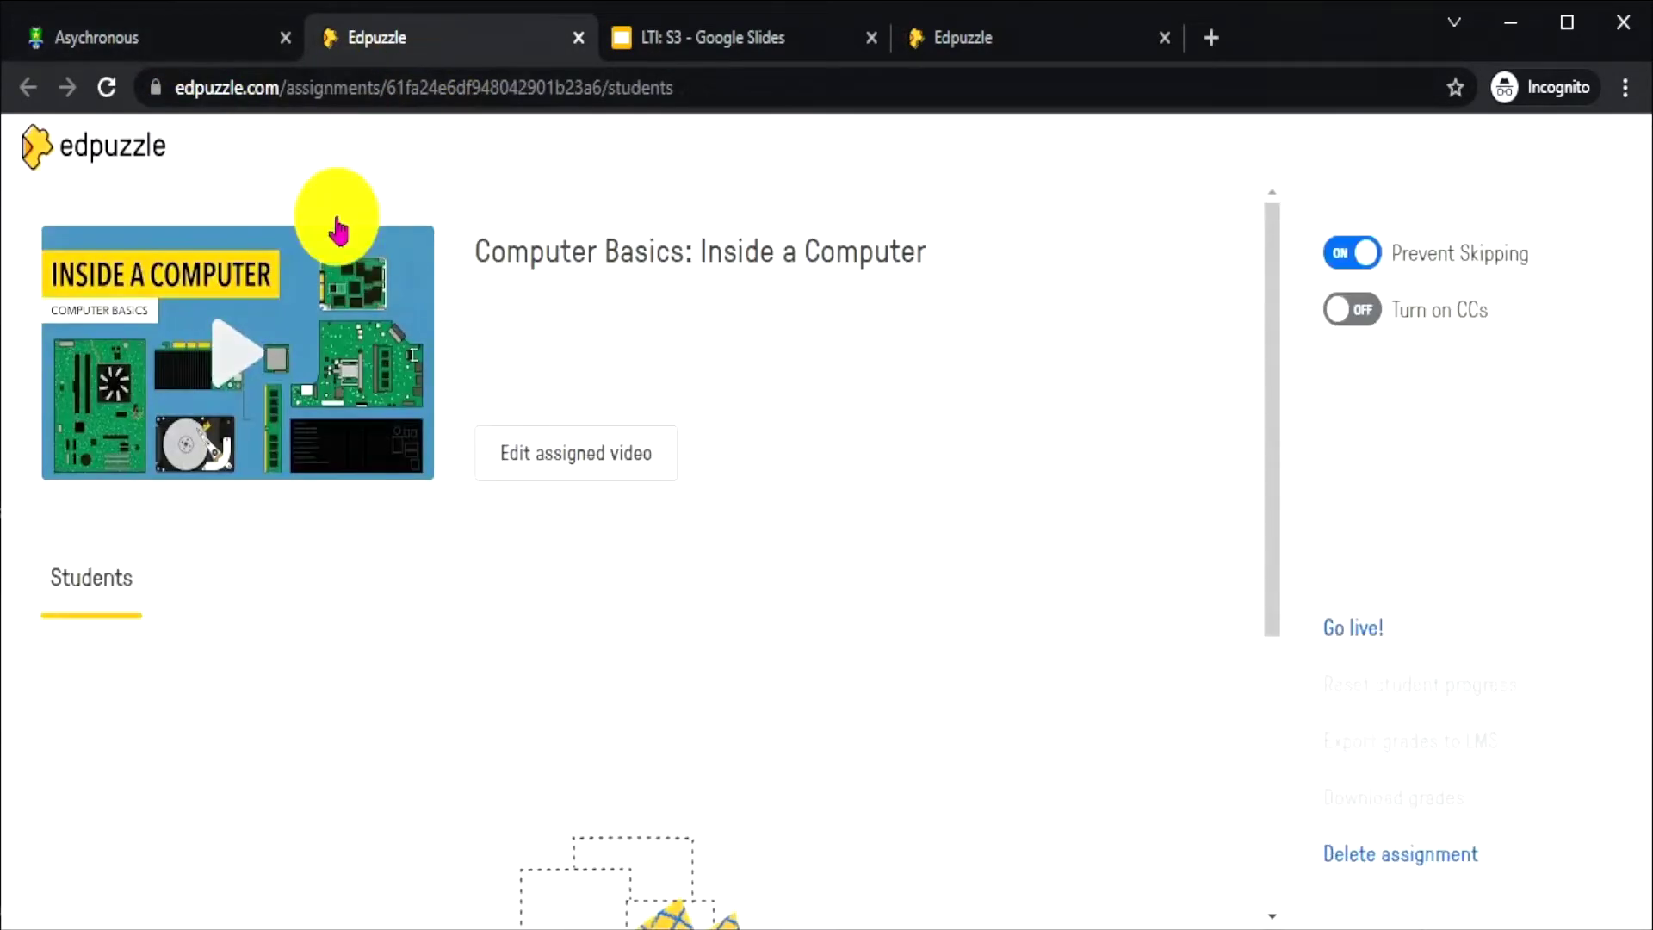
pyautogui.click(232, 37)
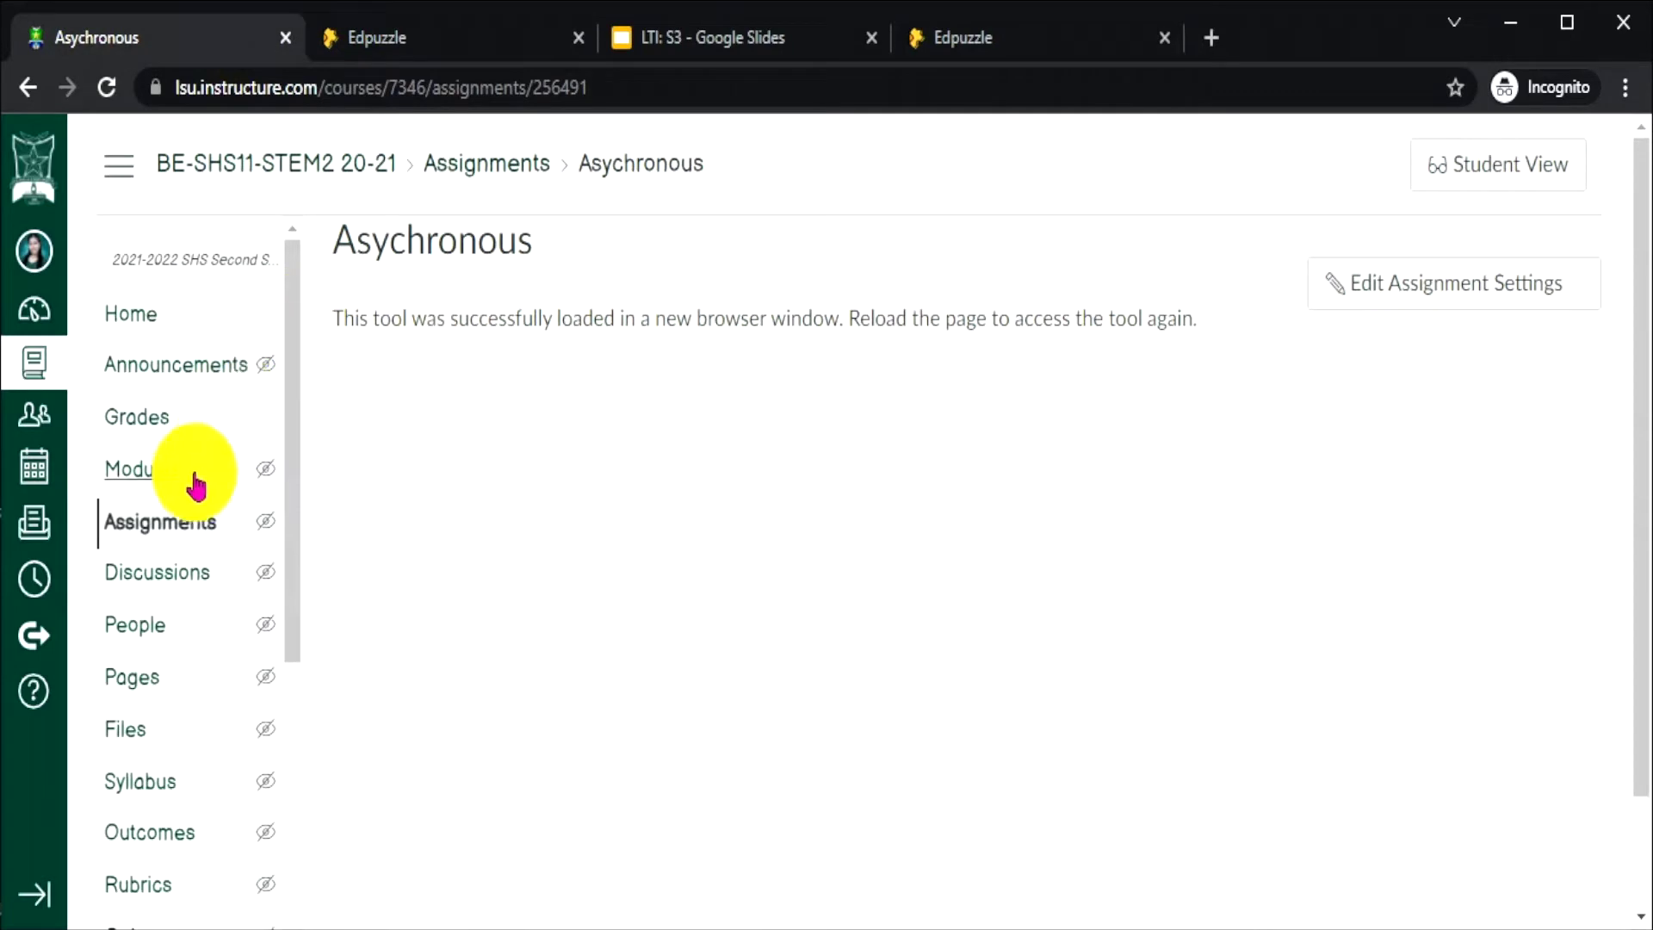
pyautogui.click(154, 462)
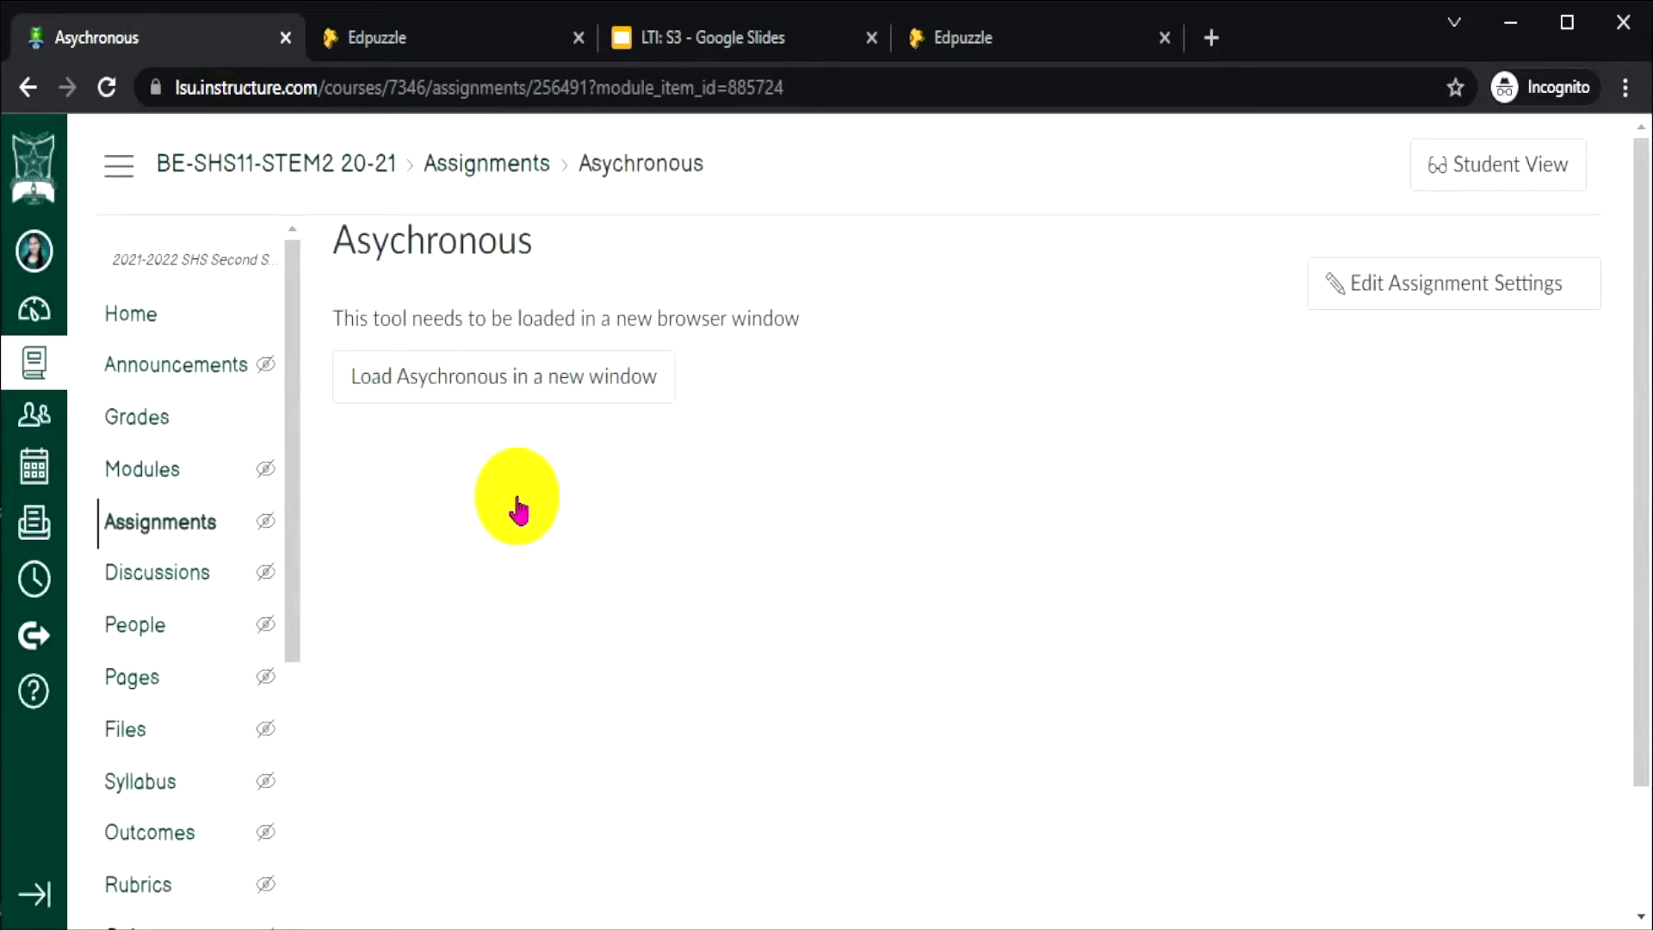
# Step: Uncheck Load This Tool In A New Tab in the assignment settings and save
pyautogui.click(1390, 310)
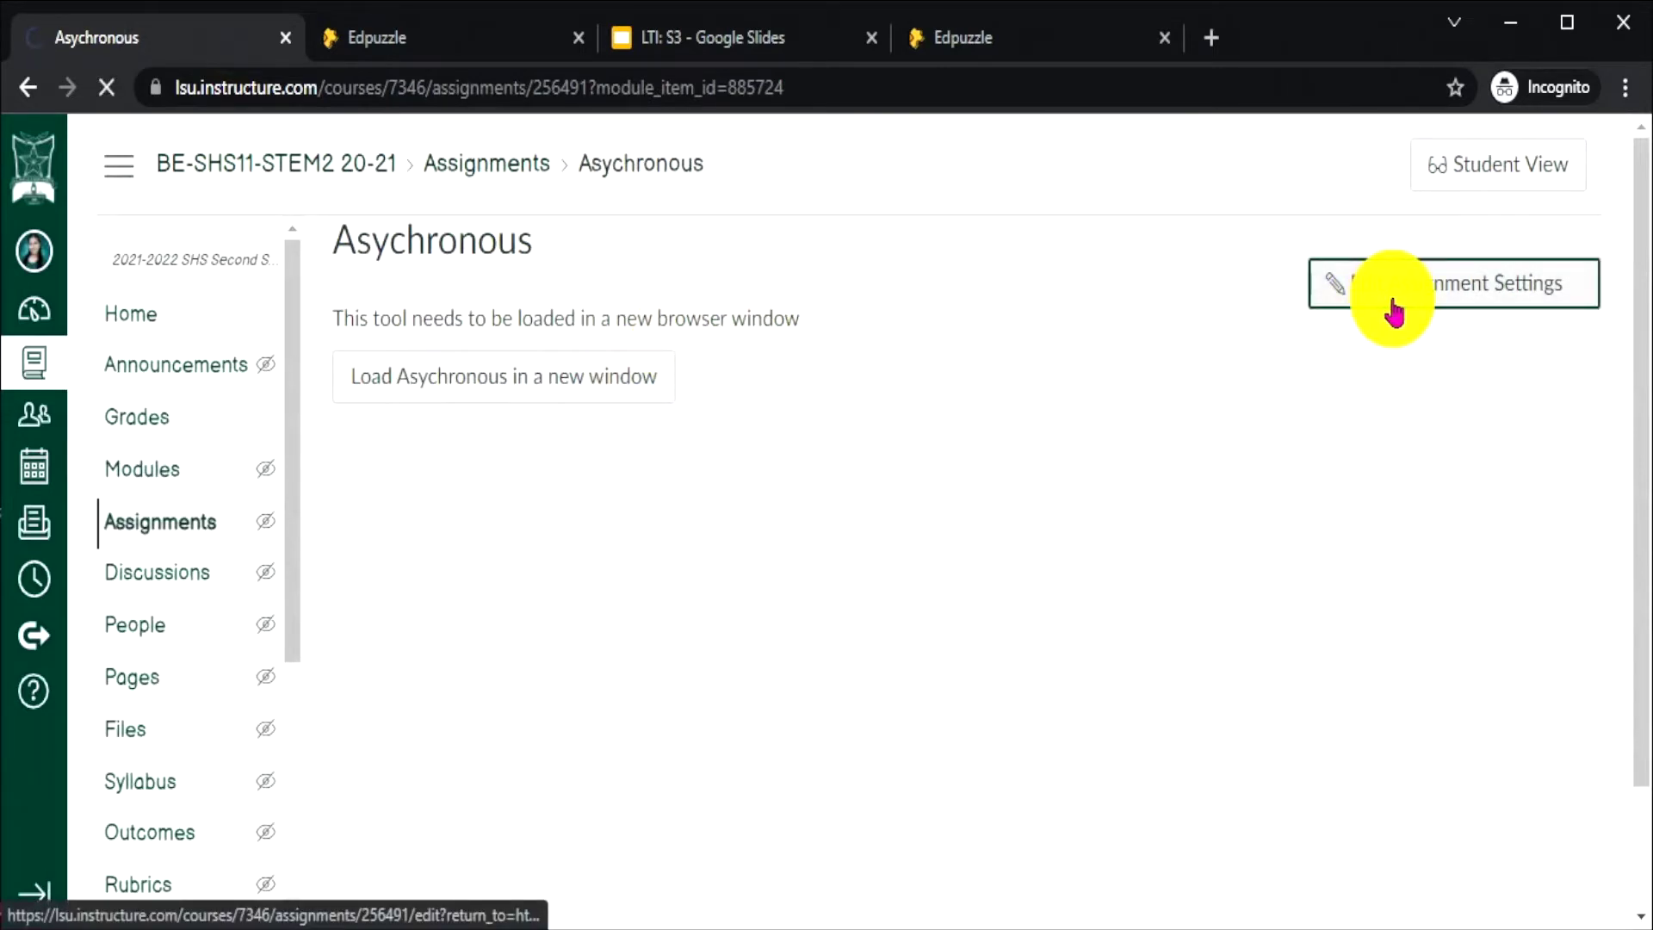
pyautogui.scroll(-4, 659, 609)
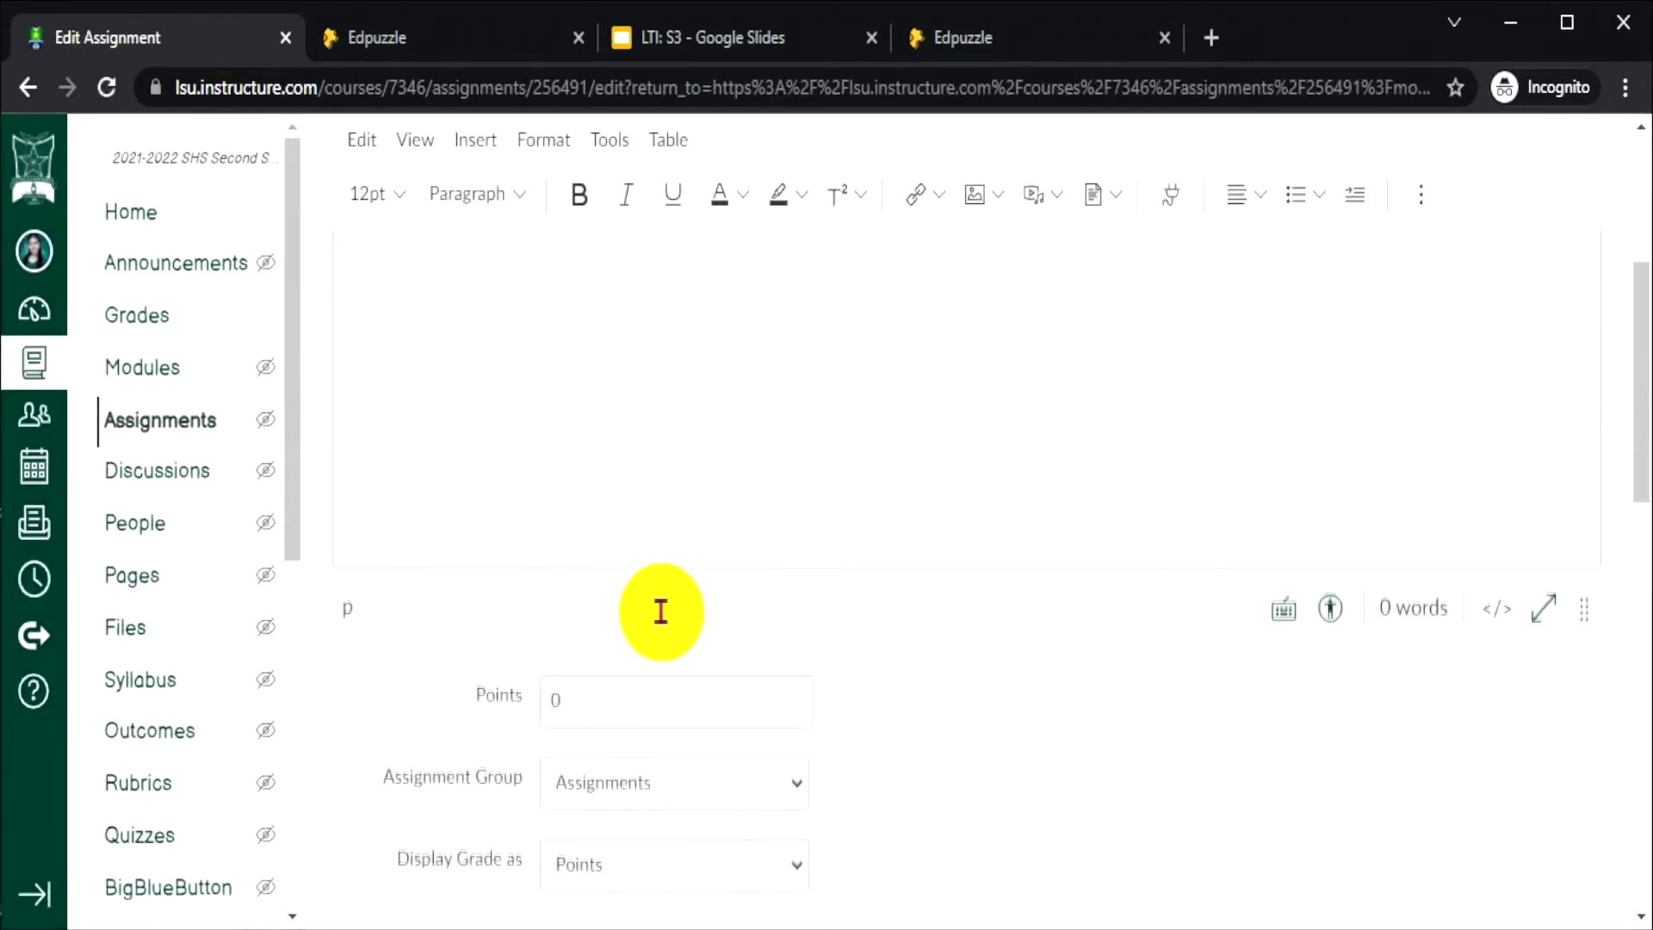
pyautogui.scroll(-8, 660, 611)
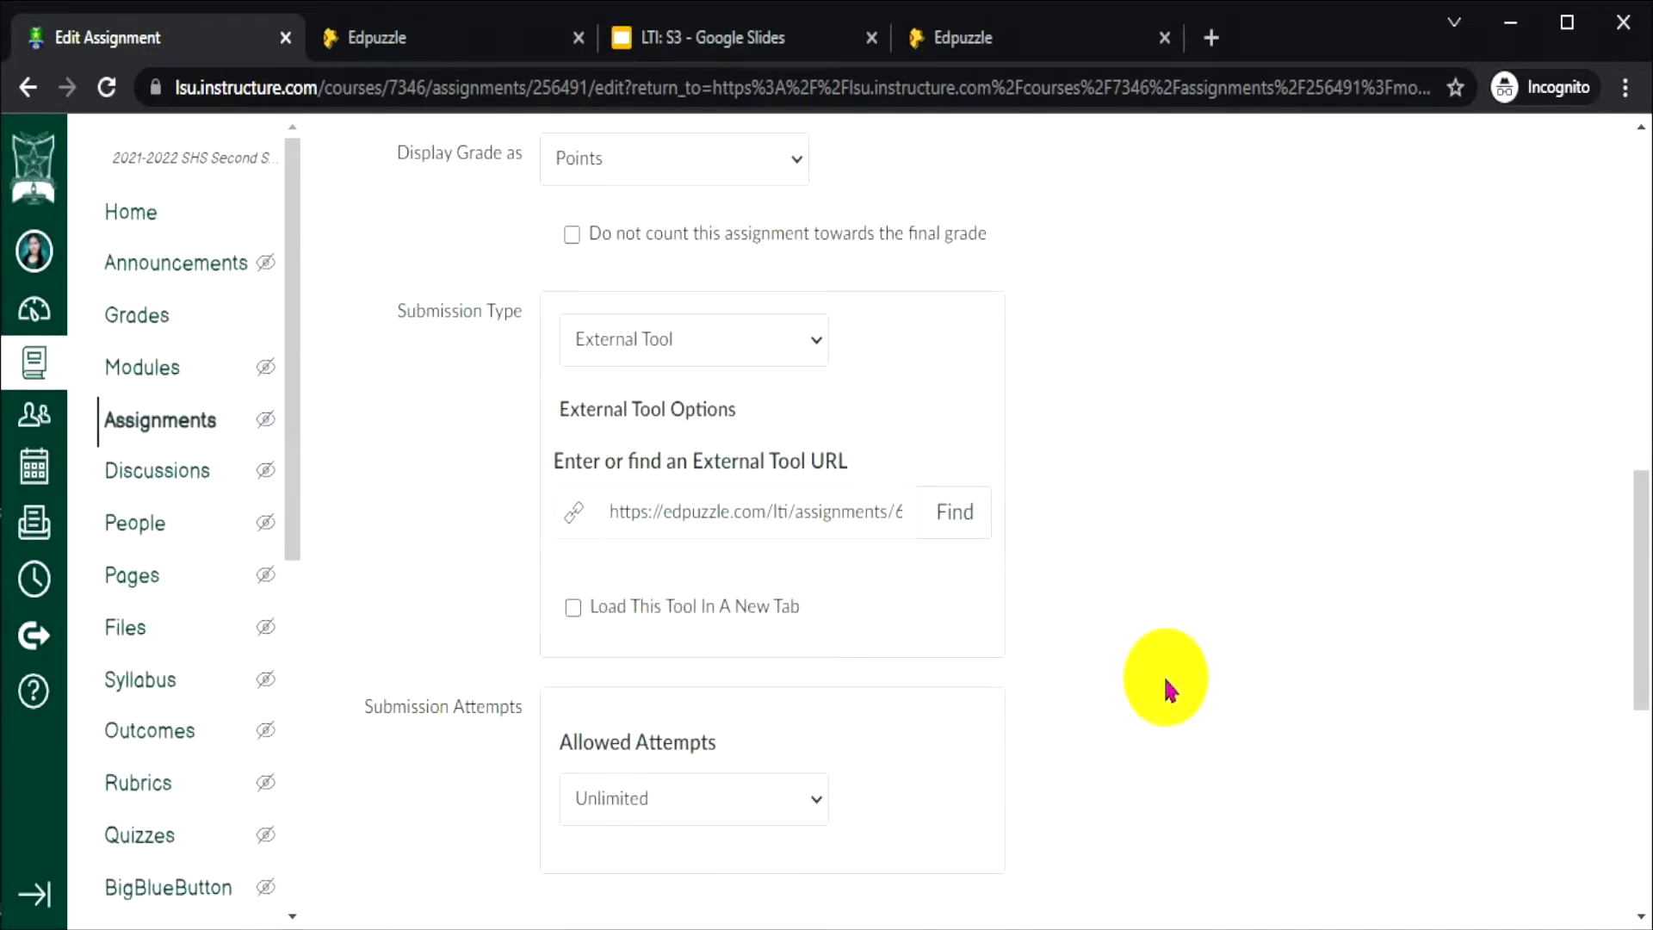
pyautogui.scroll(-8, 1165, 686)
pyautogui.click(1542, 785)
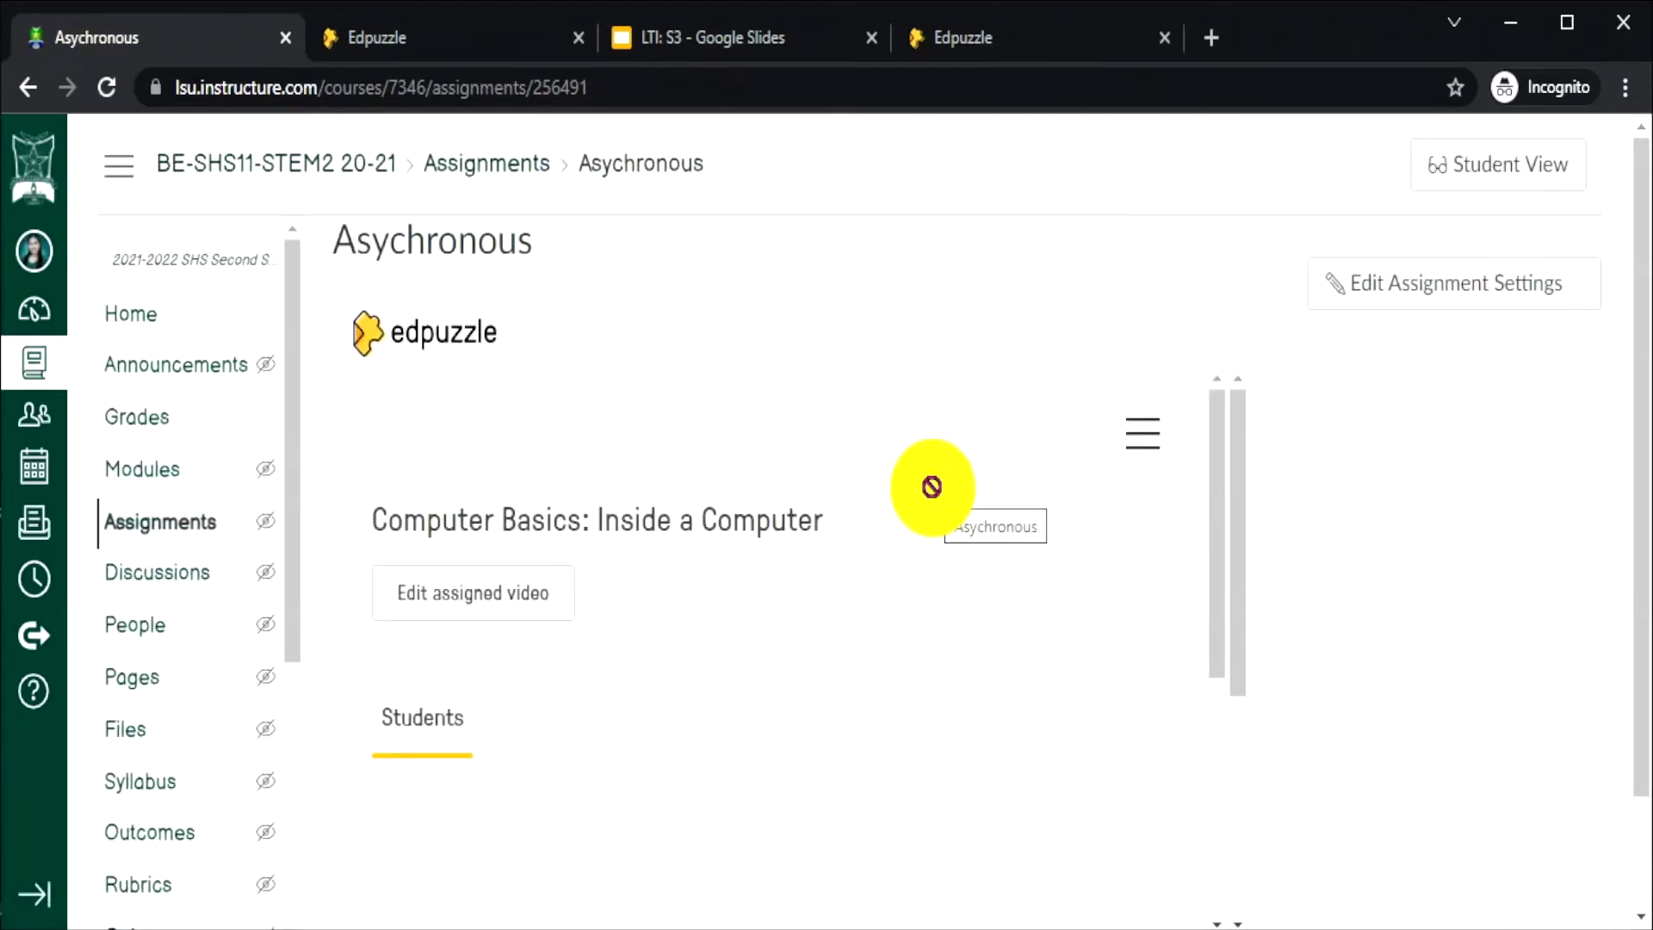
# Step: Open the lower Edpuzzle link in the course navigation menu
pyautogui.scroll(-5, 931, 486)
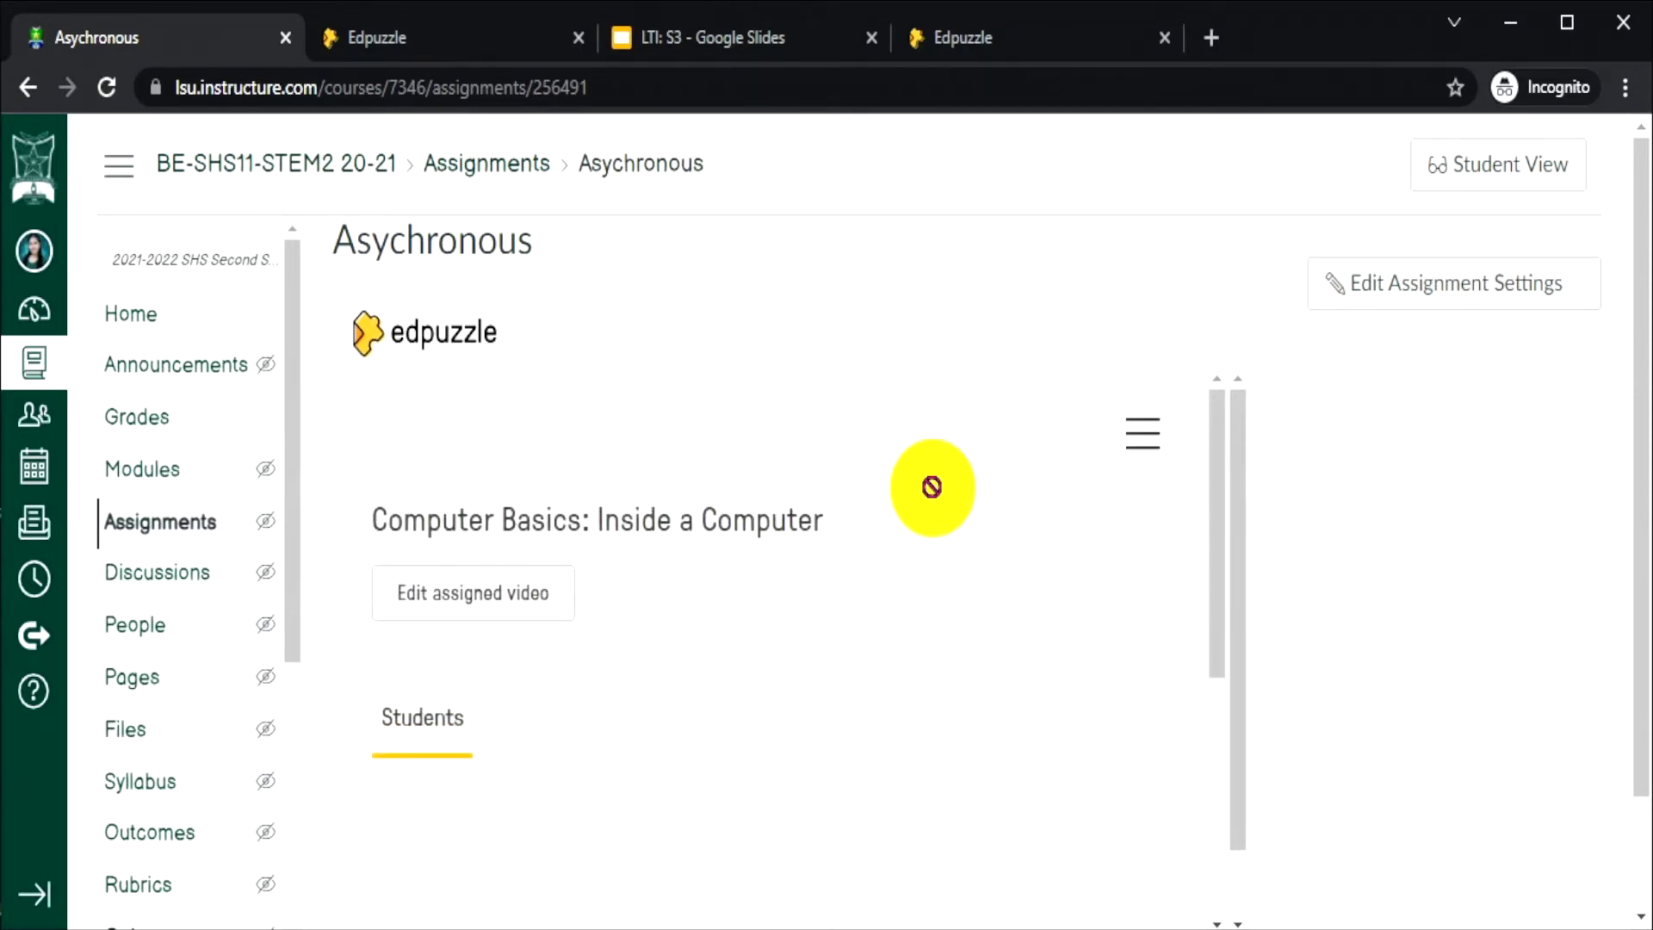
pyautogui.scroll(-5, 931, 487)
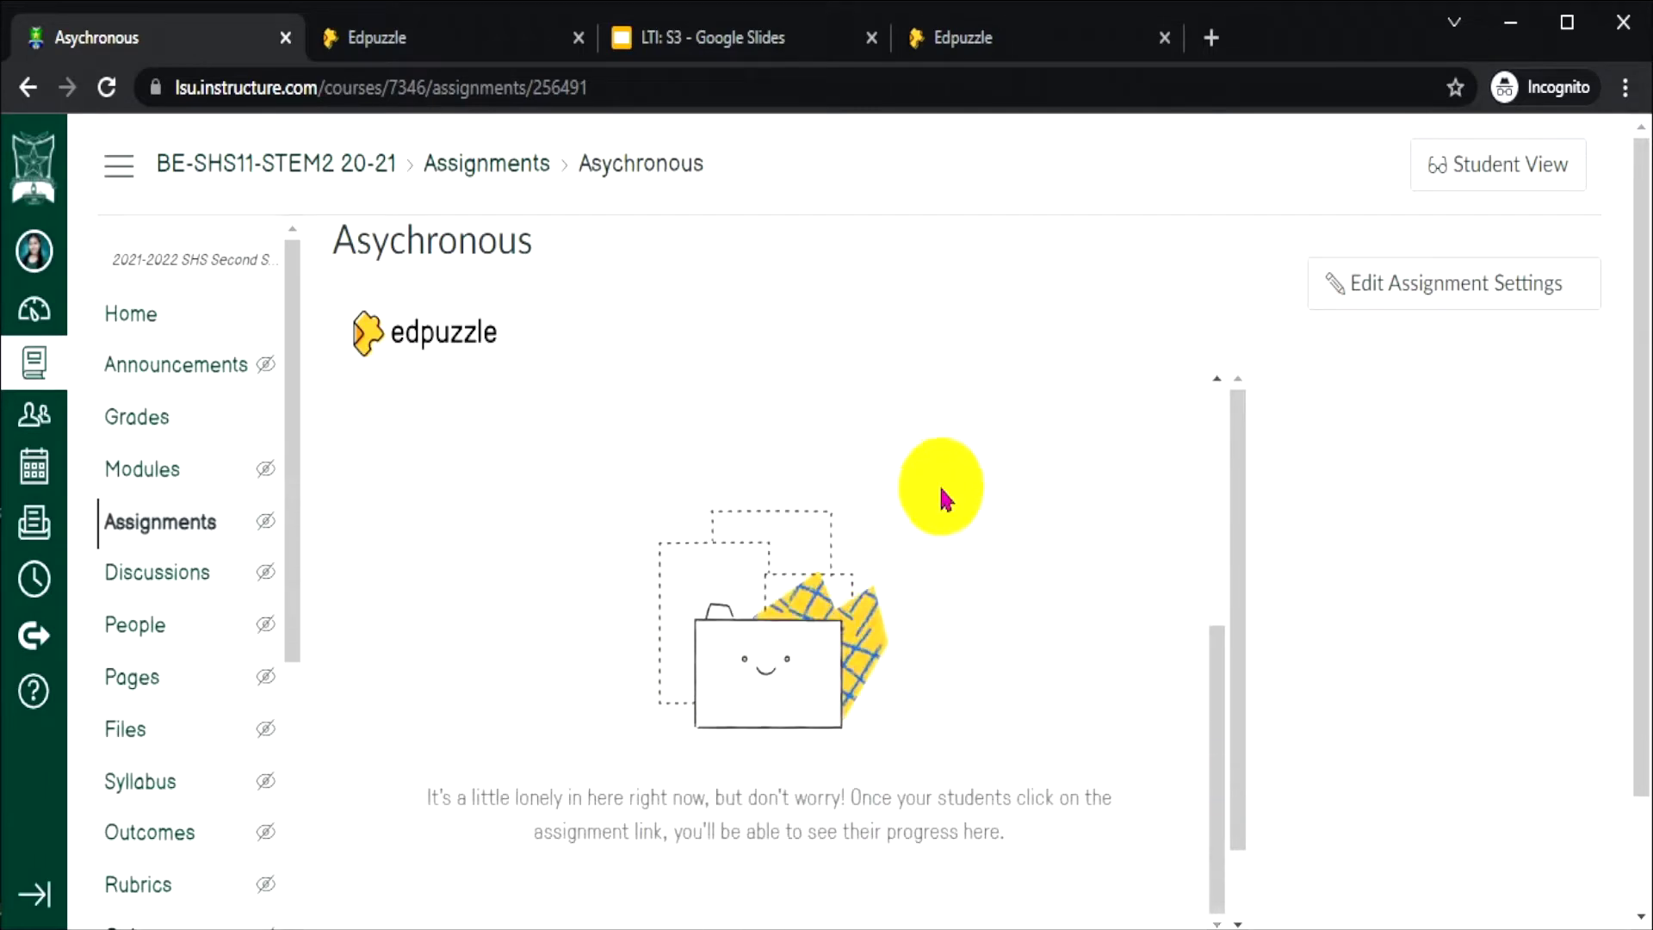
pyautogui.scroll(-2, 1387, 721)
pyautogui.scroll(2, 1387, 721)
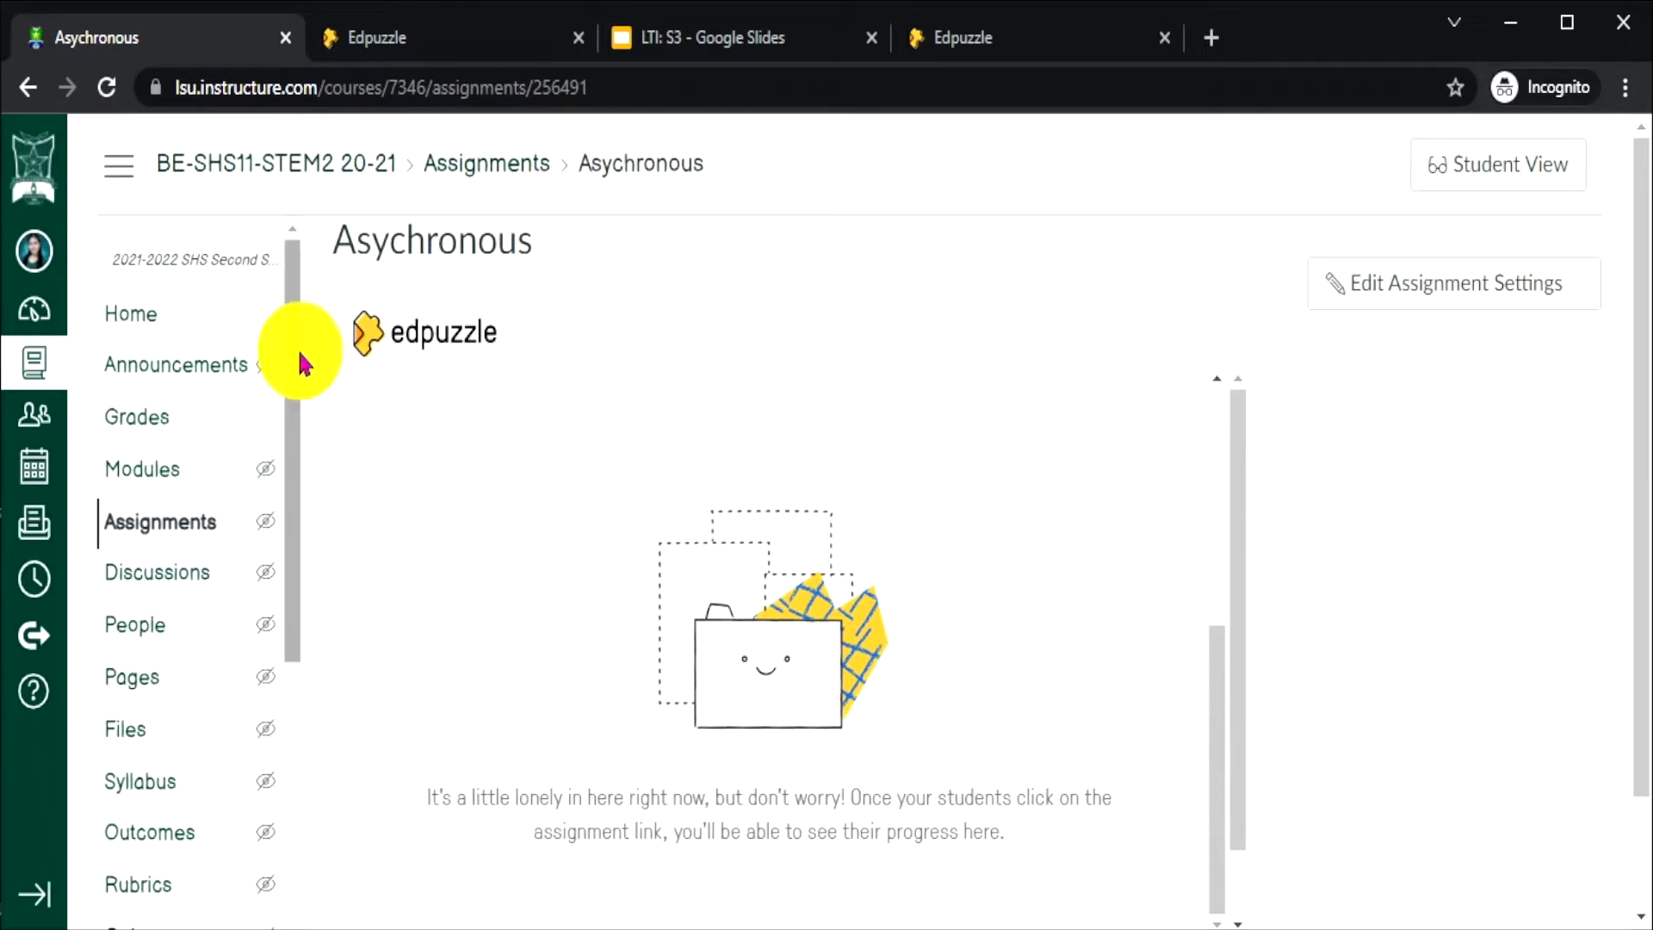
pyautogui.scroll(-5, 137, 744)
pyautogui.scroll(-3, 157, 879)
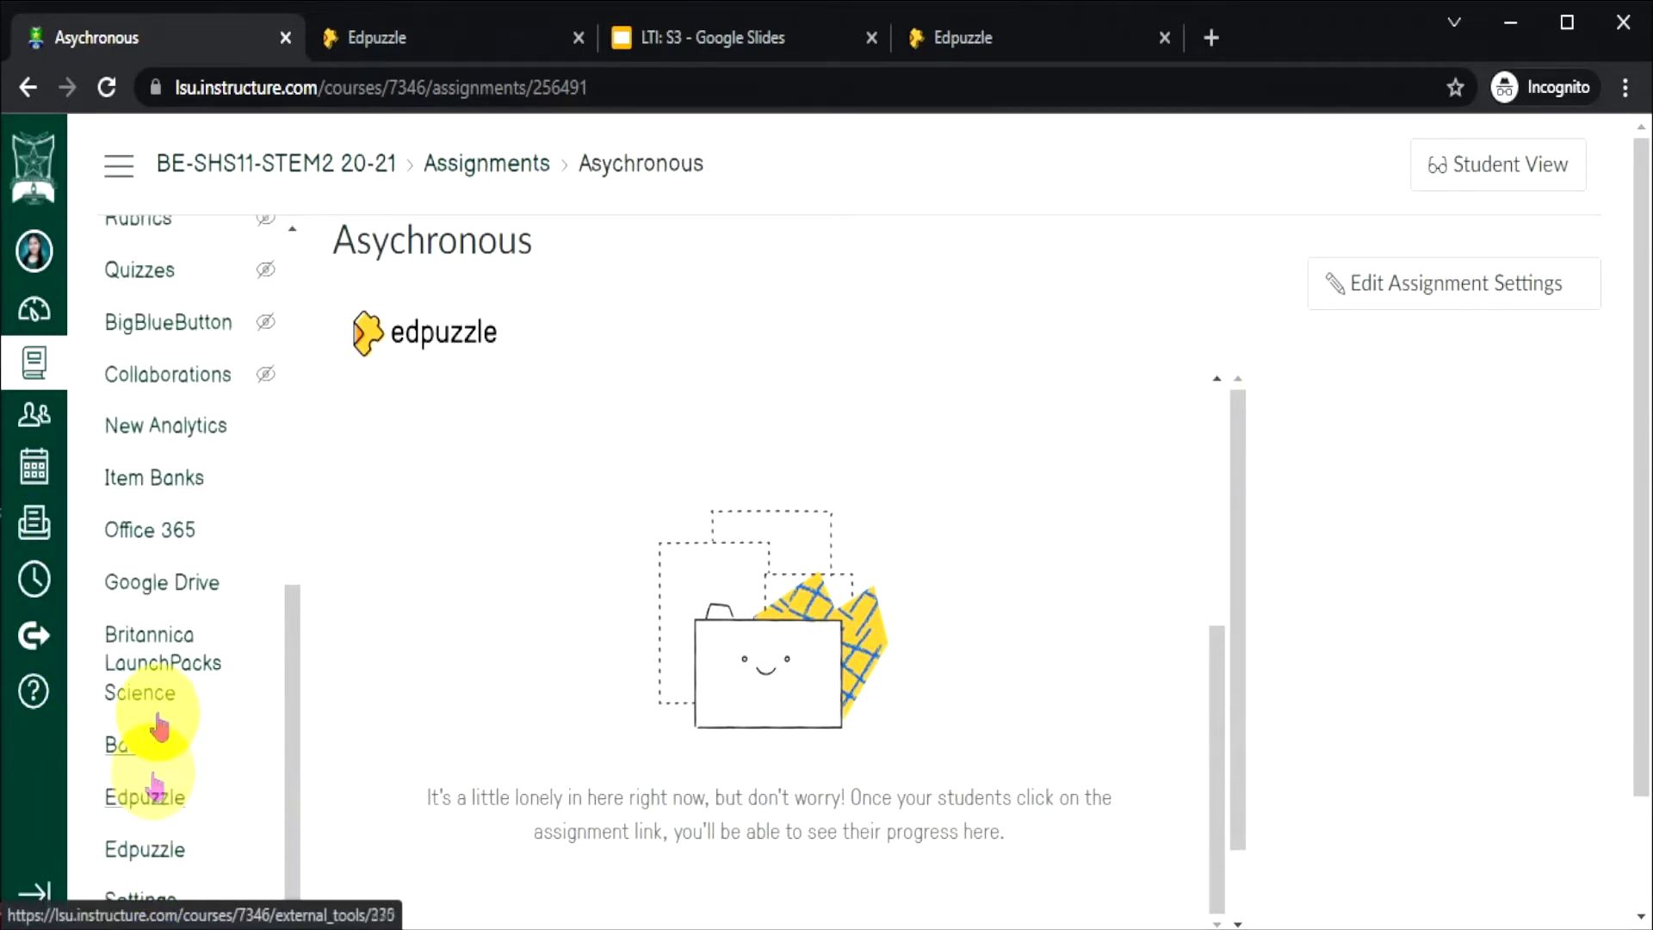
pyautogui.click(138, 833)
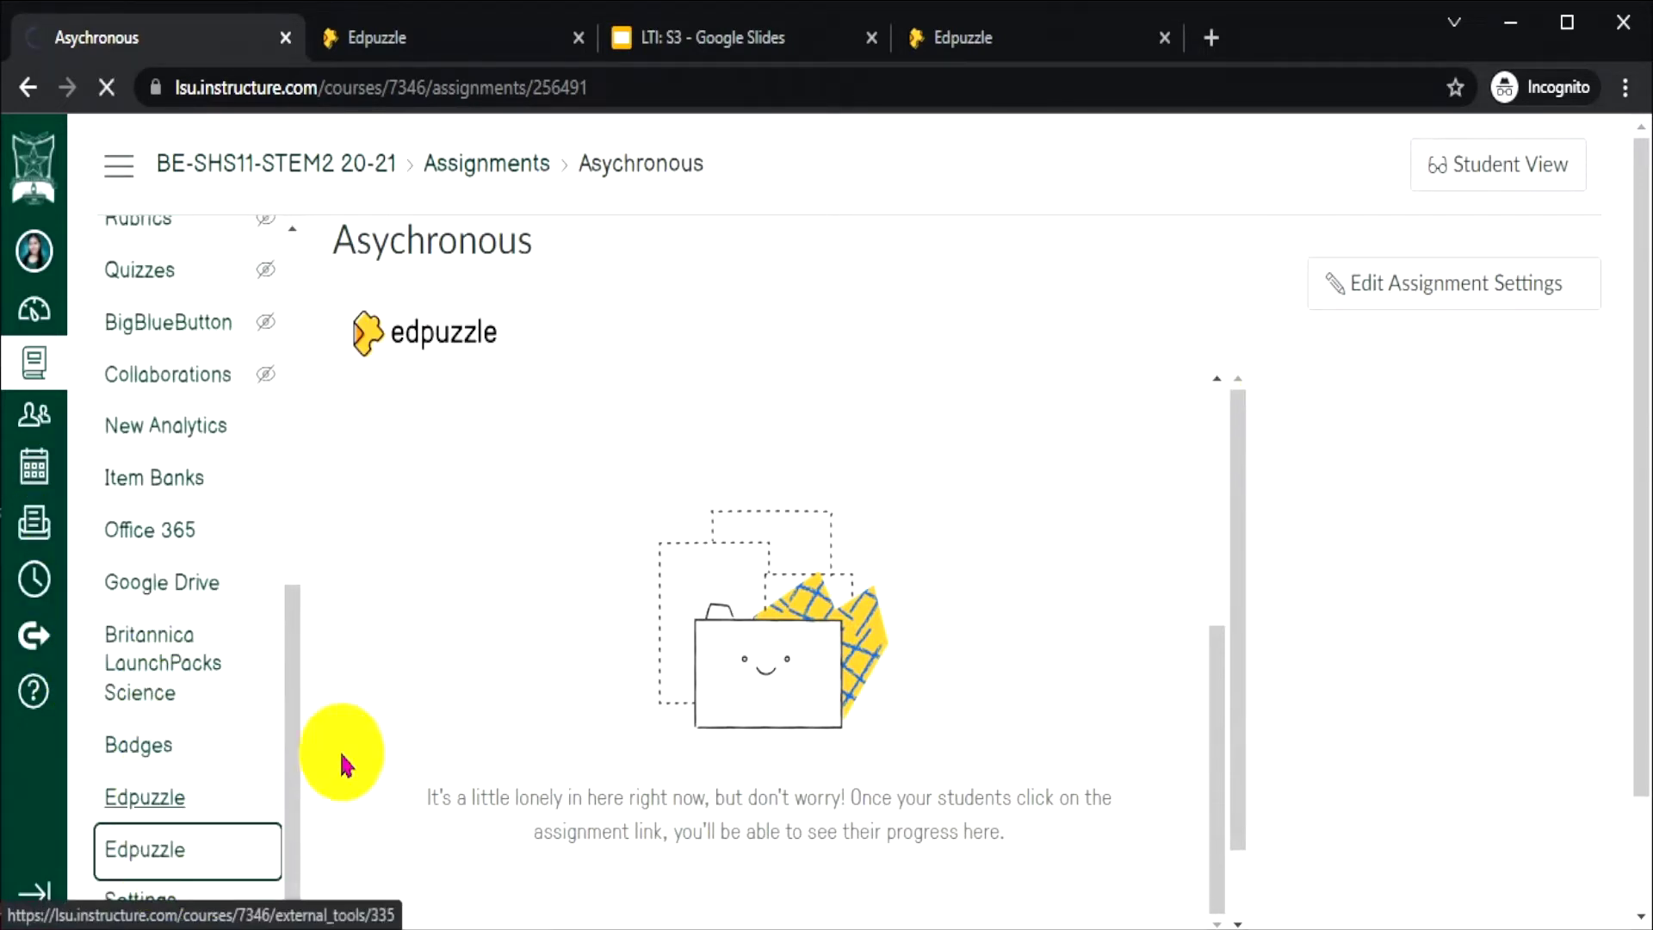